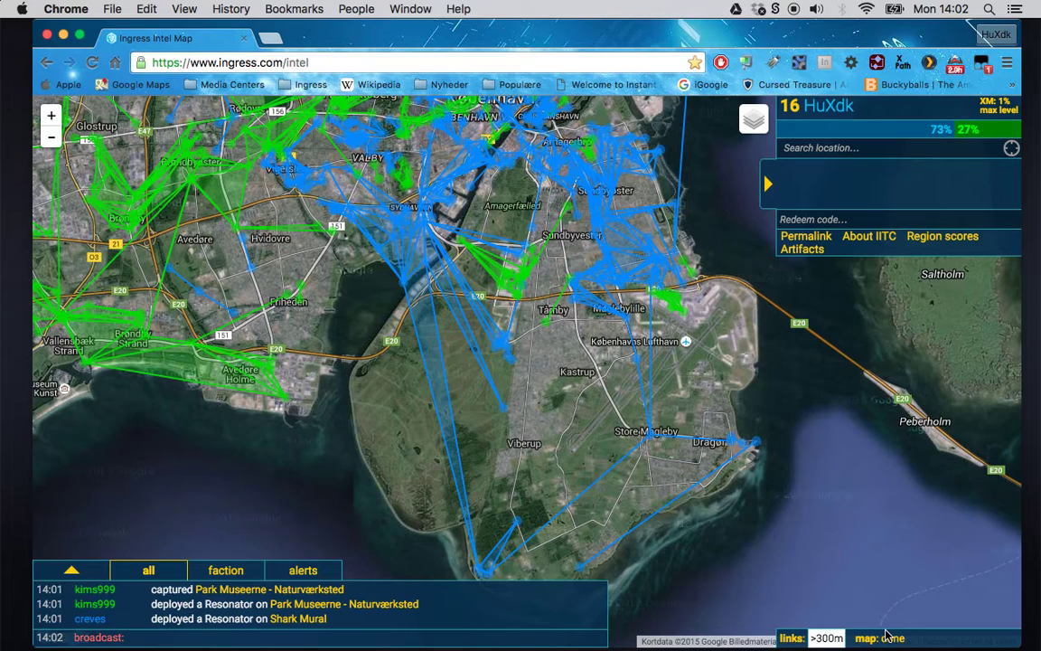
Go to iitc.jonatkins.com in a new browser tab and bring up the site's desktop downloads page.
mouse_move(885, 632)
click(270, 38)
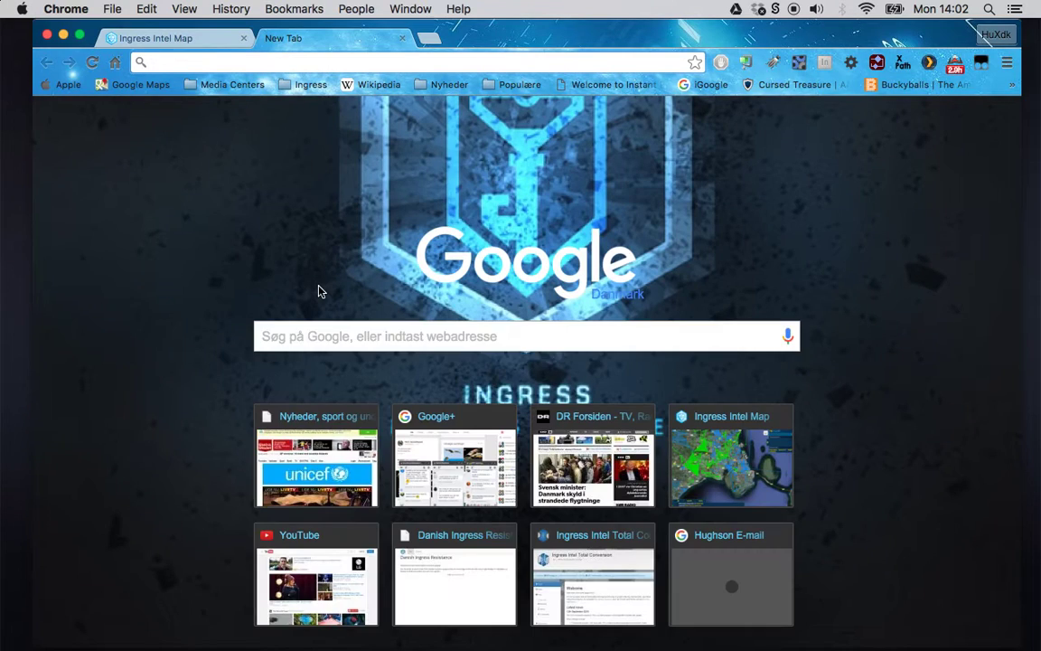
text(ingress.com/intel)
key(Return)
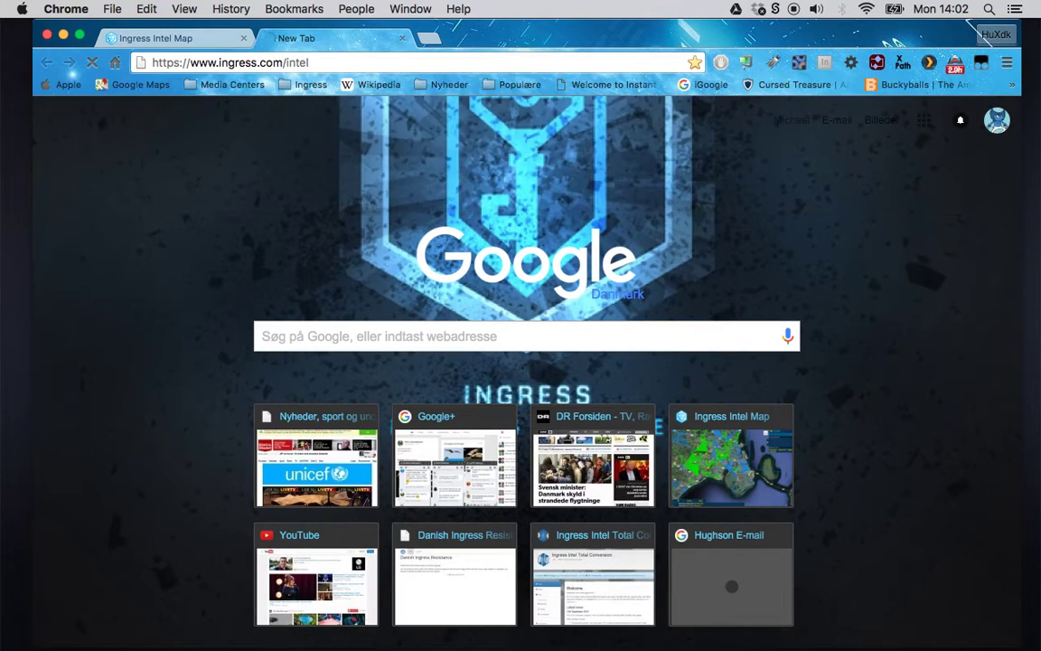
click(301, 67)
text(iitc.jonatkins.com)
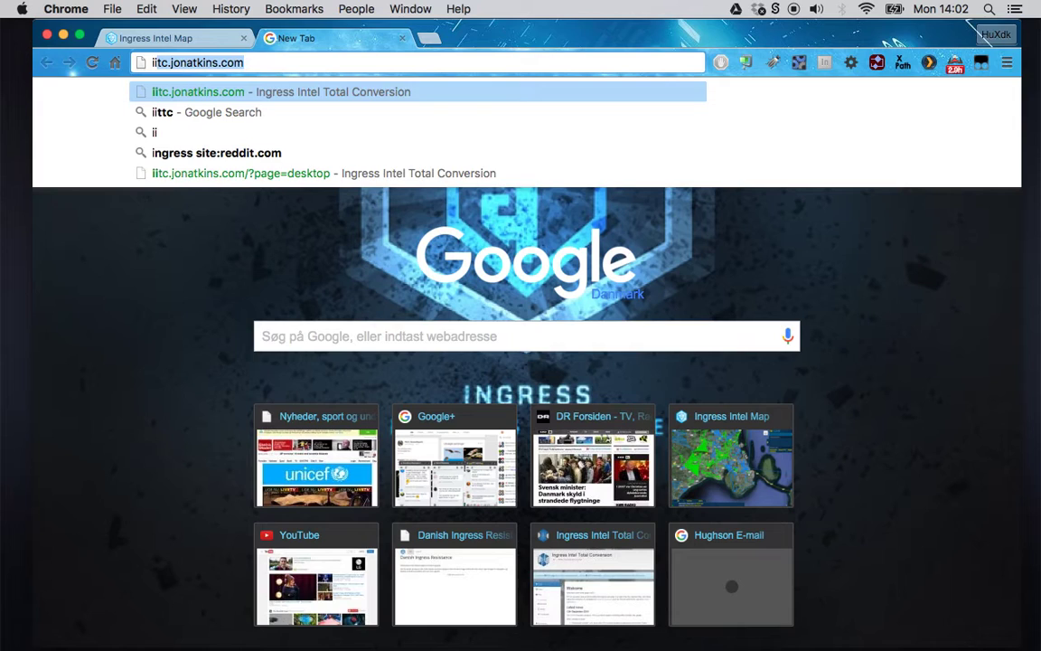
key(Return)
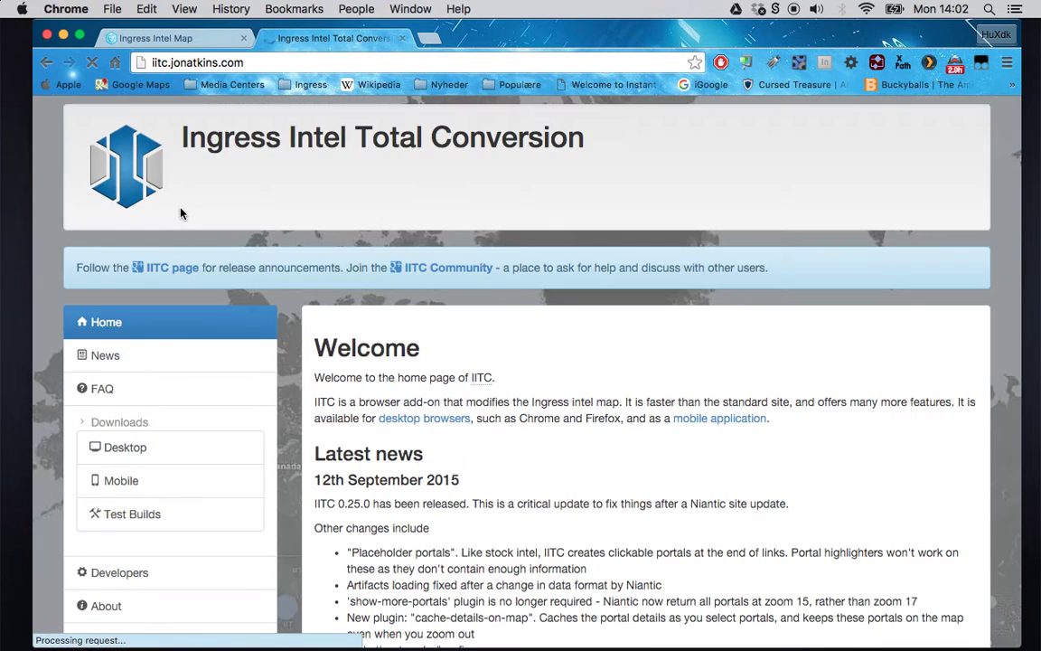
click(126, 448)
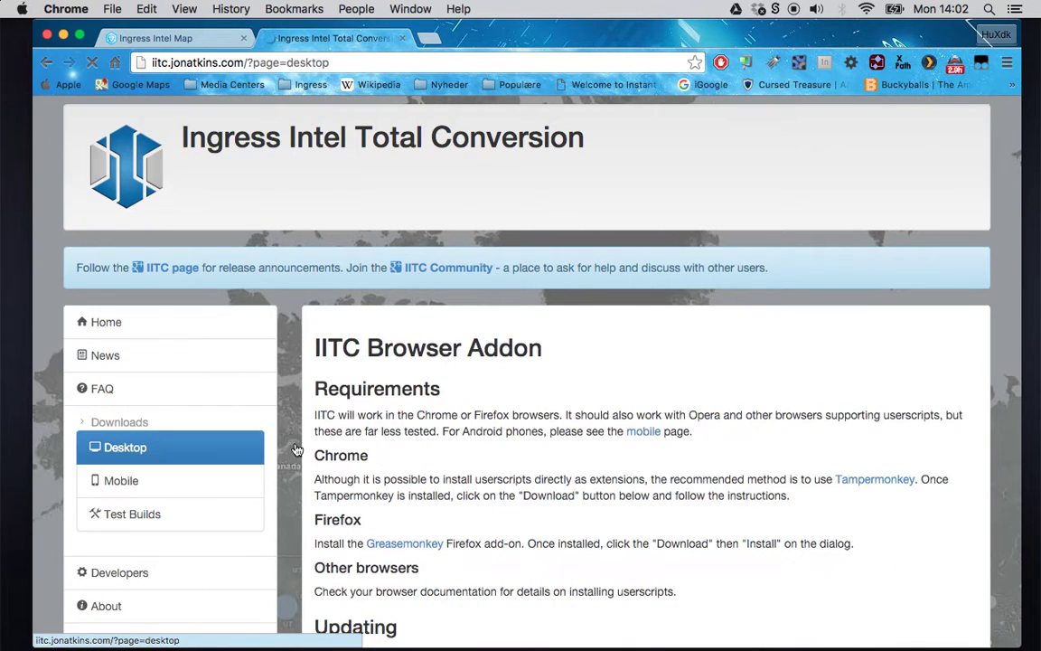
Find the Show linked portals plugin in the Portal Info category and install it through Tampermonkey.
scroll(395, 497, down, 10)
scroll(395, 500, down, 2)
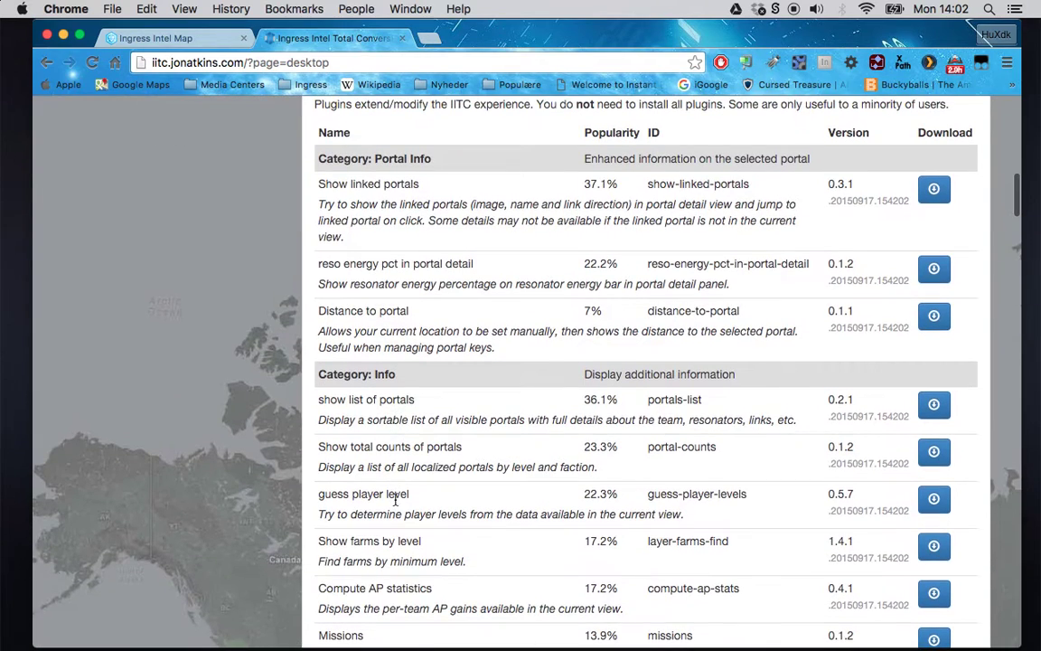
scroll(395, 499, up, 1)
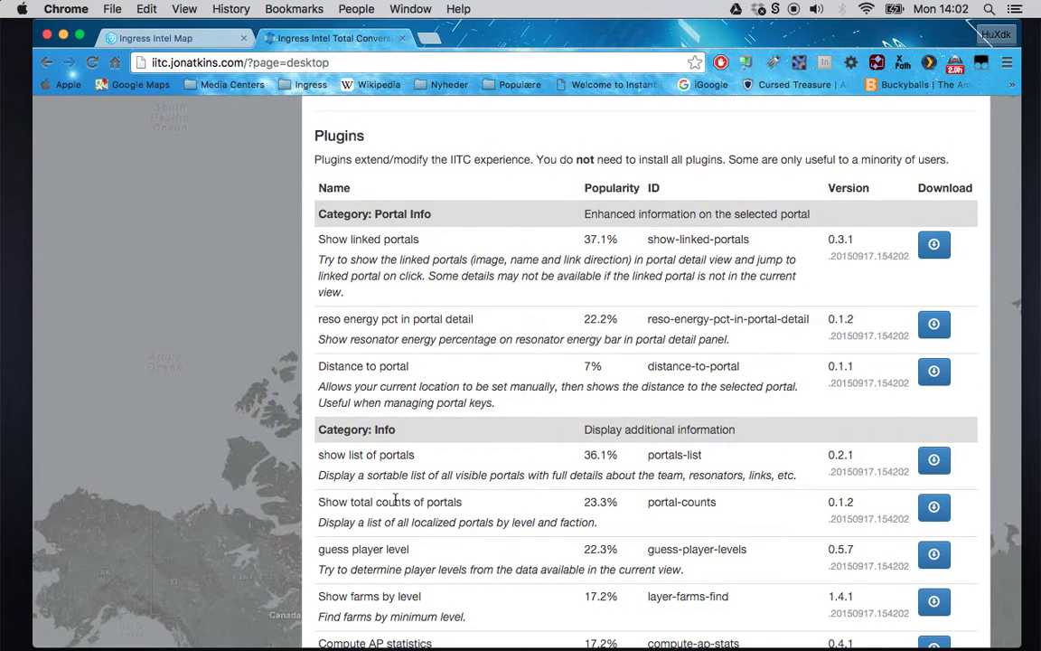
scroll(395, 500, down, 3)
scroll(395, 499, up, 2)
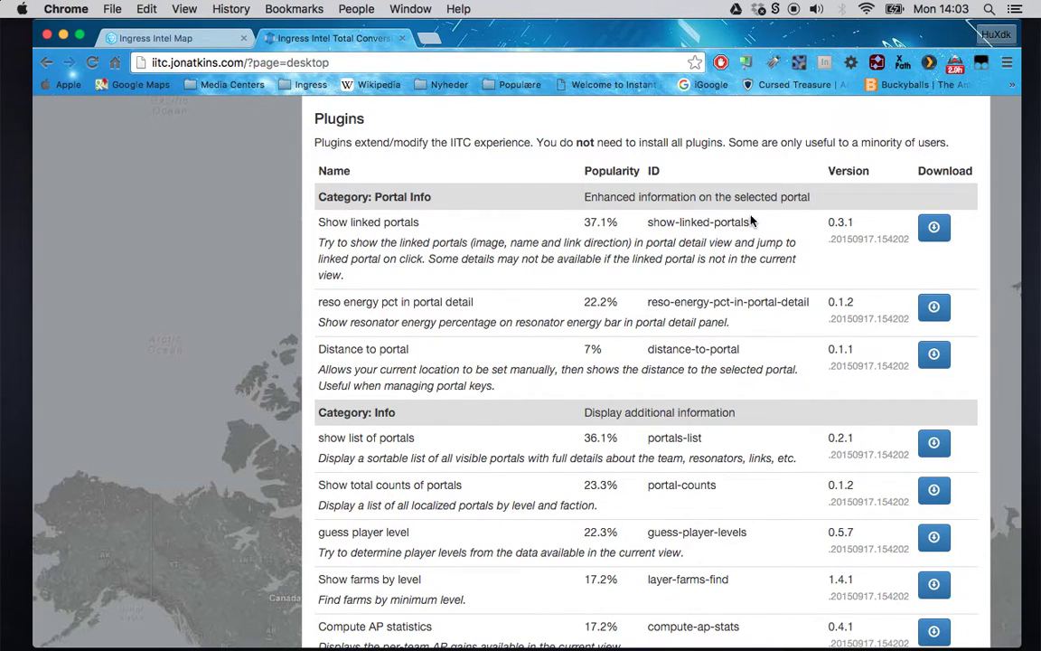
click(933, 226)
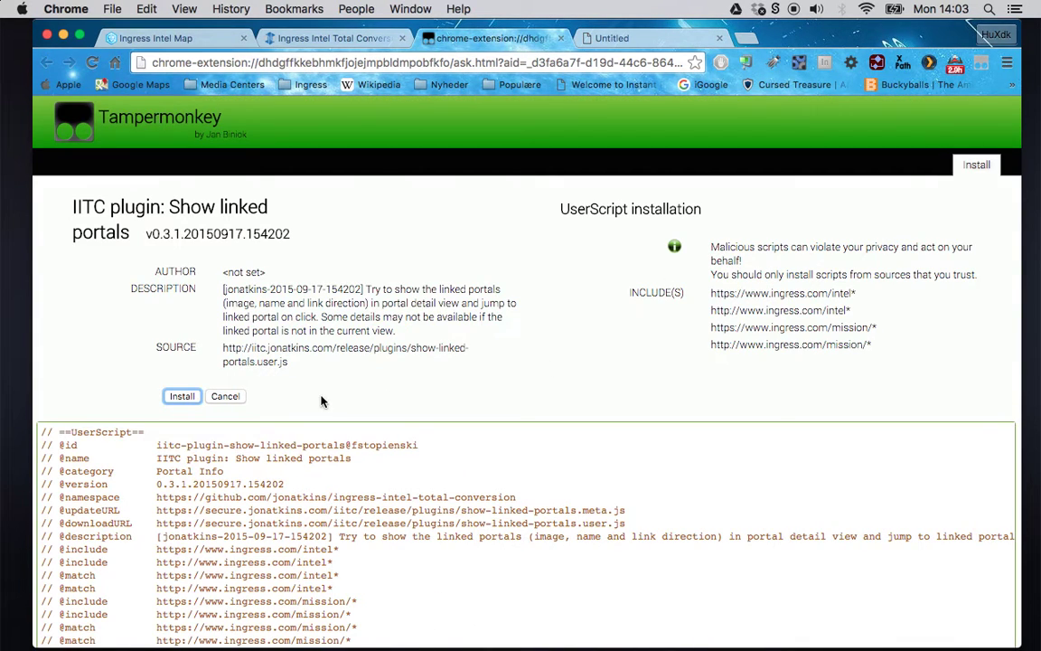
click(191, 397)
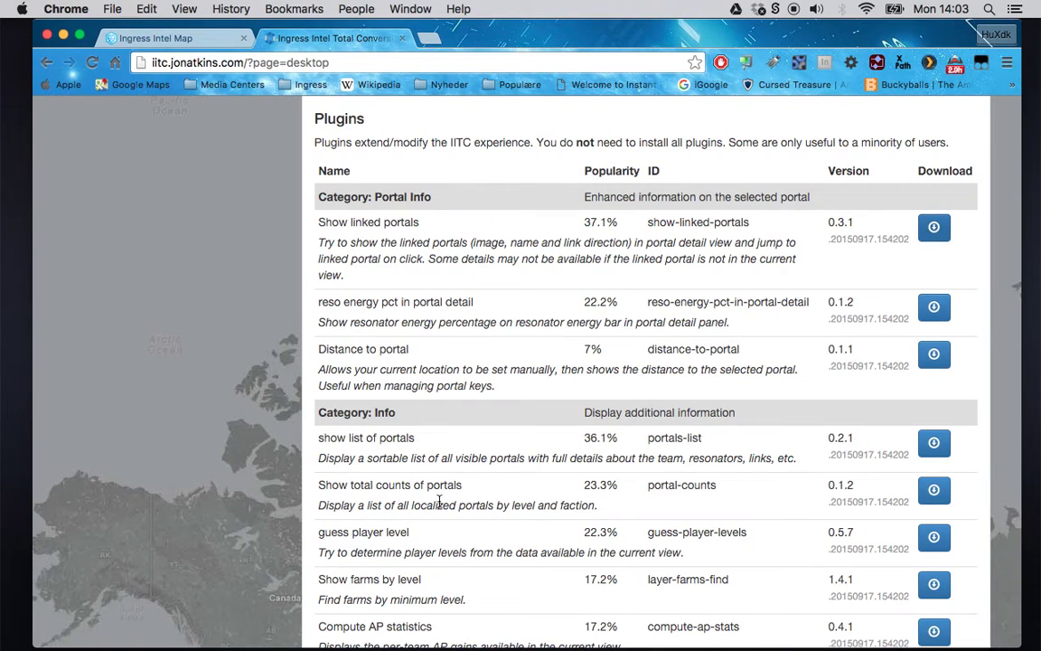
Install the Bookmarks for maps and portals plugin from the Controls category and return to the plugin list.
scroll(440, 502, down, 3)
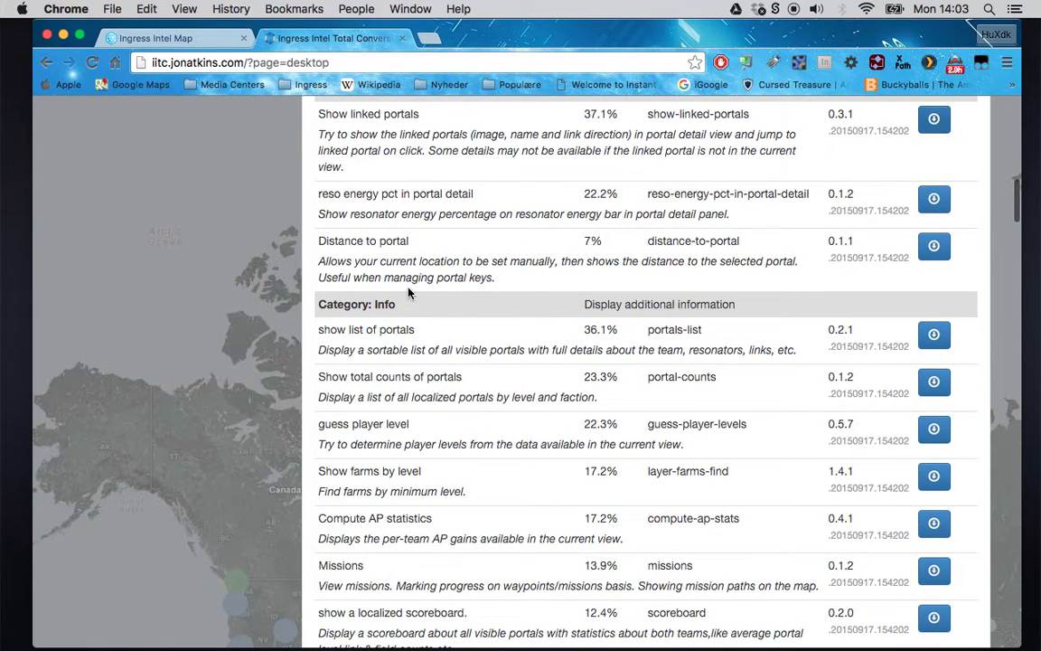
scroll(432, 362, down, 4)
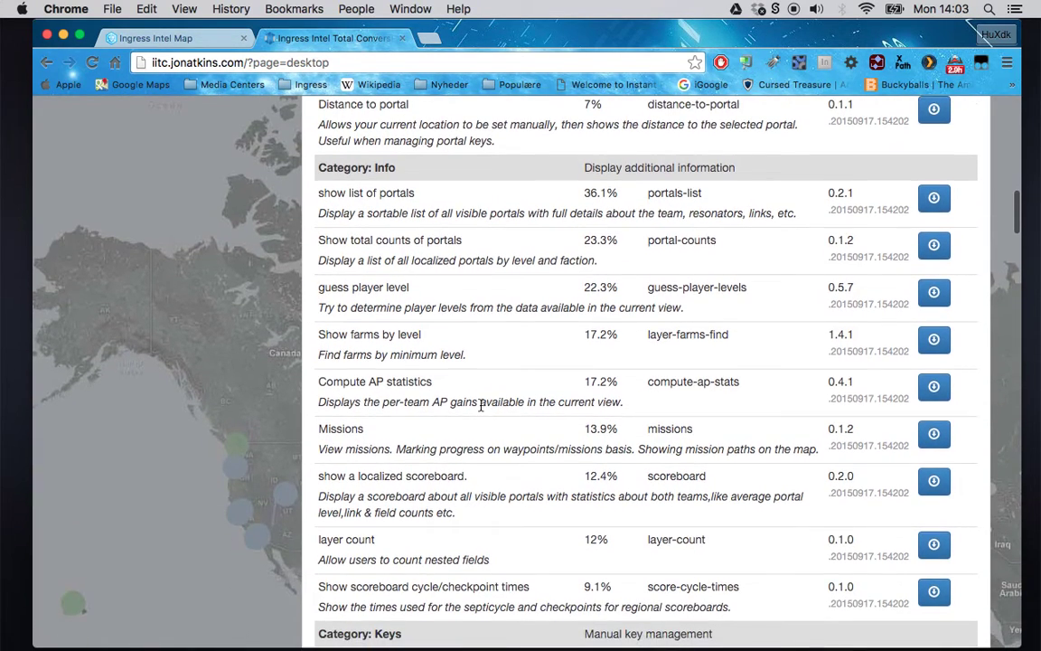
scroll(482, 407, down, 2)
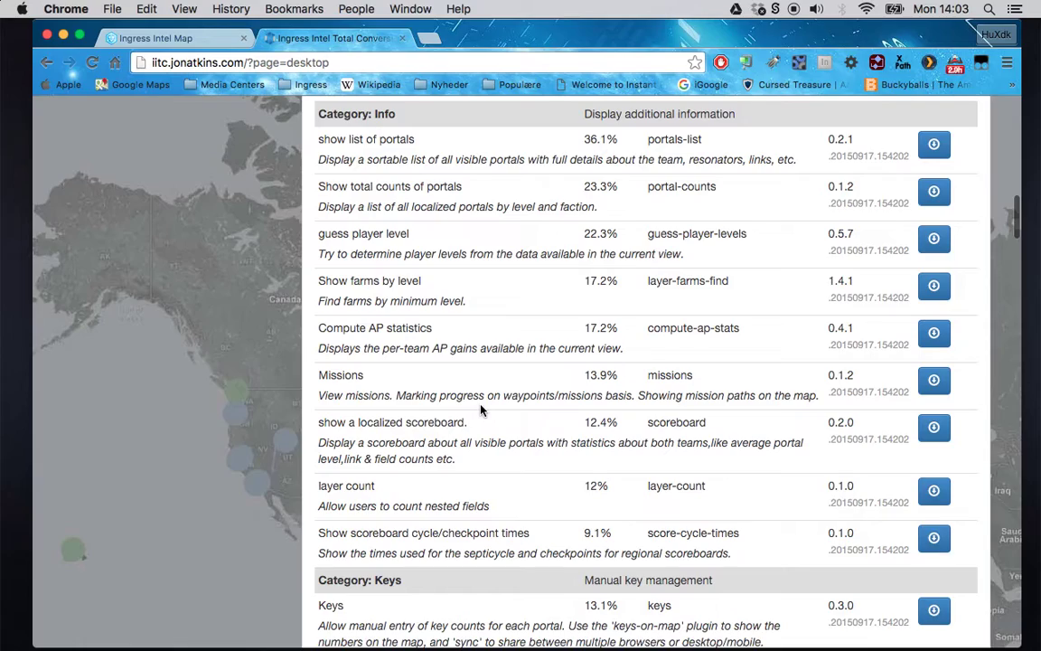
scroll(482, 410, down, 3)
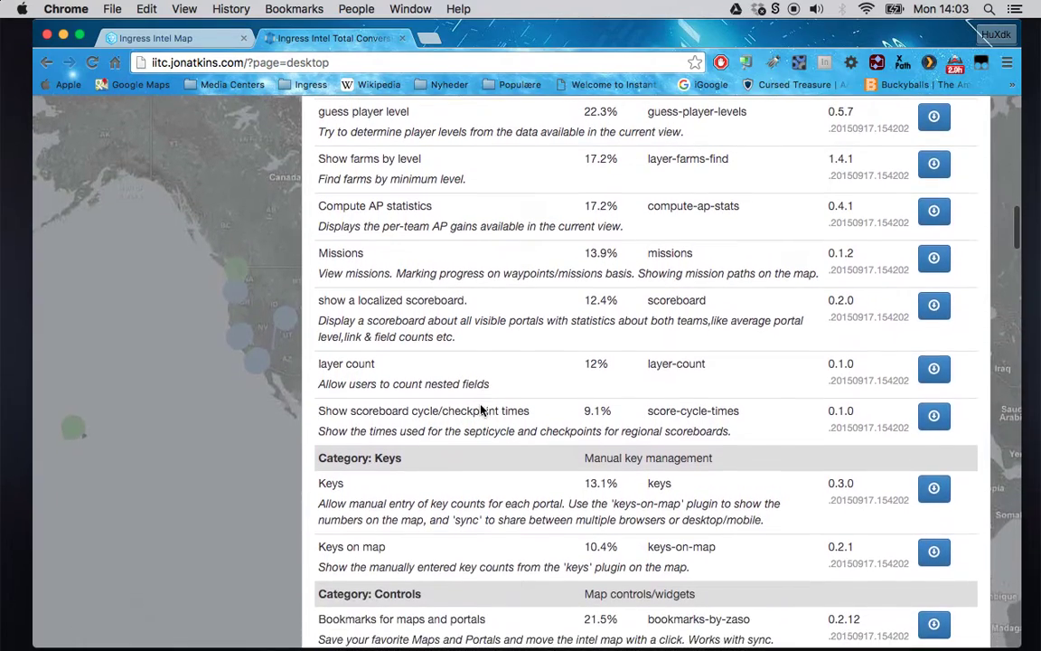
scroll(481, 409, down, 2)
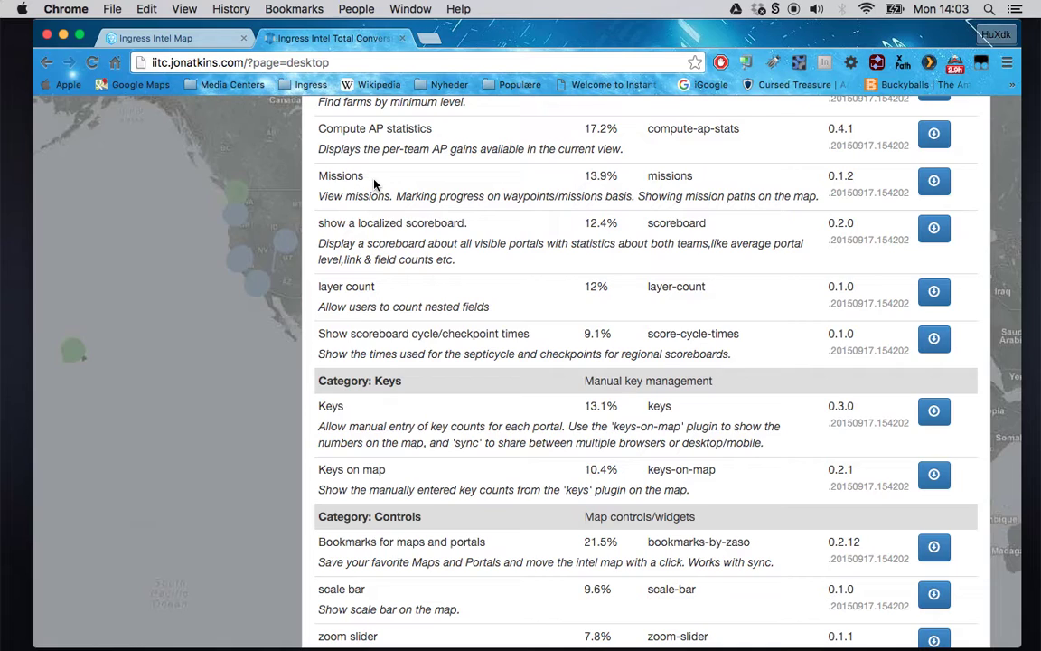
scroll(375, 184, down, 4)
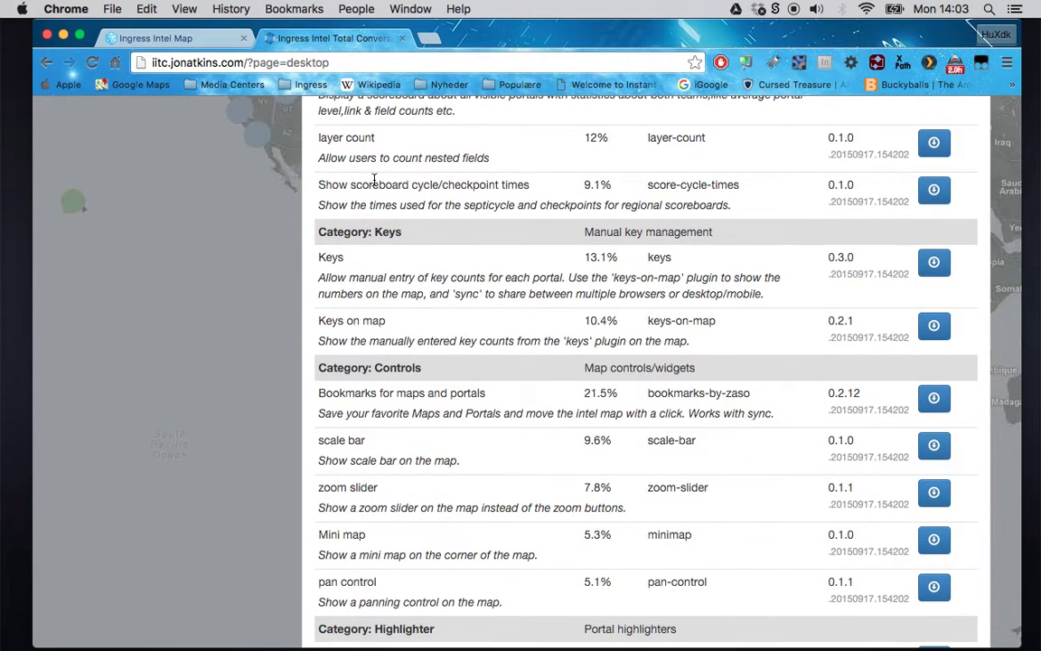
scroll(374, 179, down, 5)
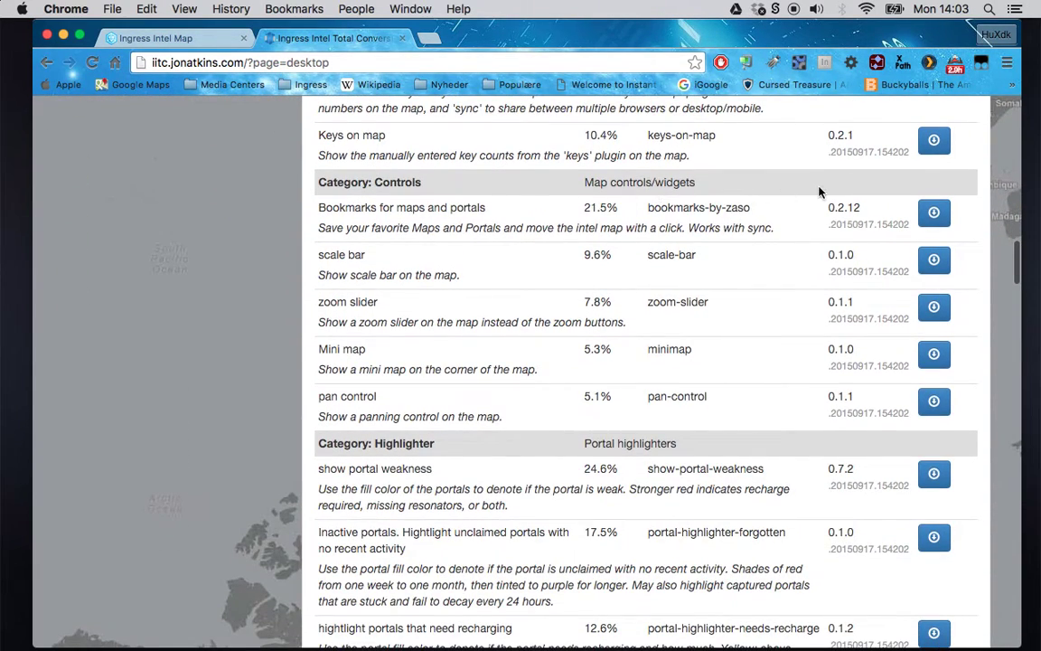
click(837, 207)
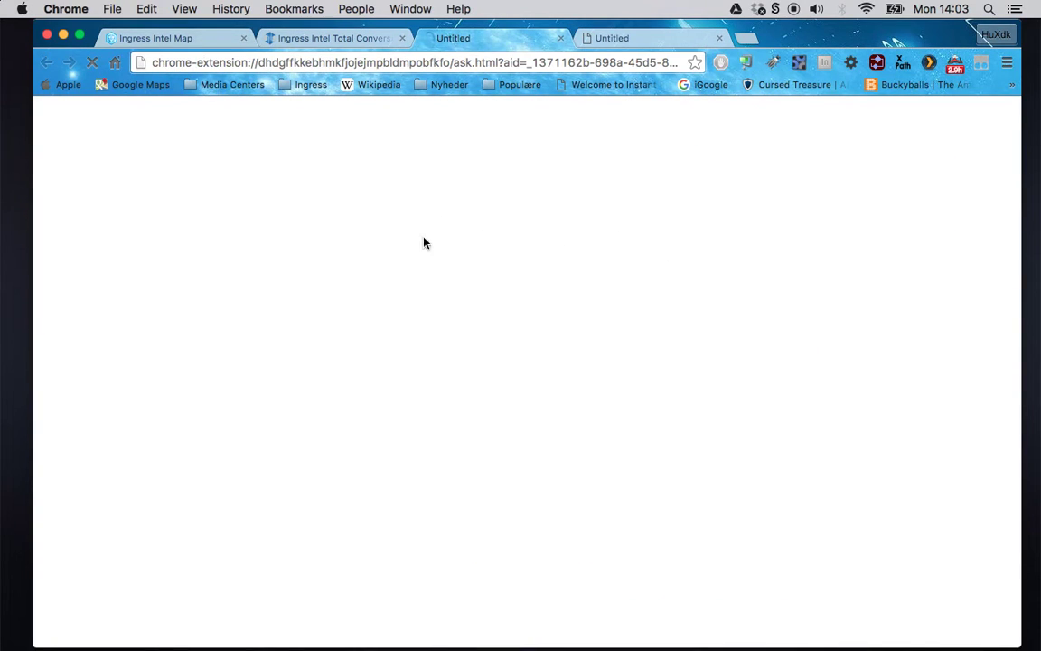
click(181, 380)
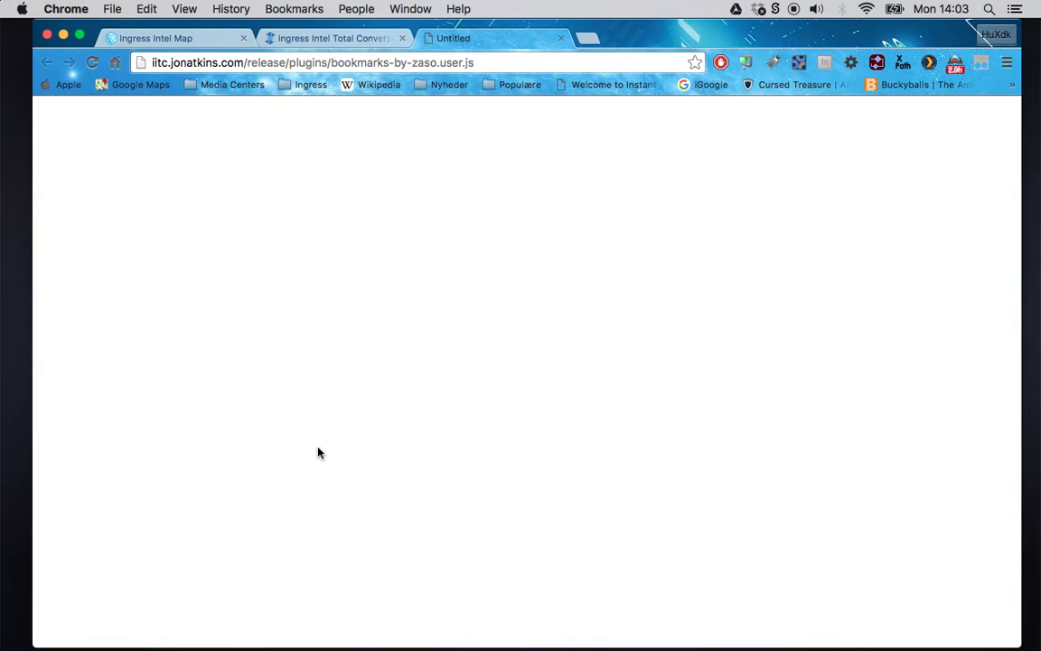
key(super+w)
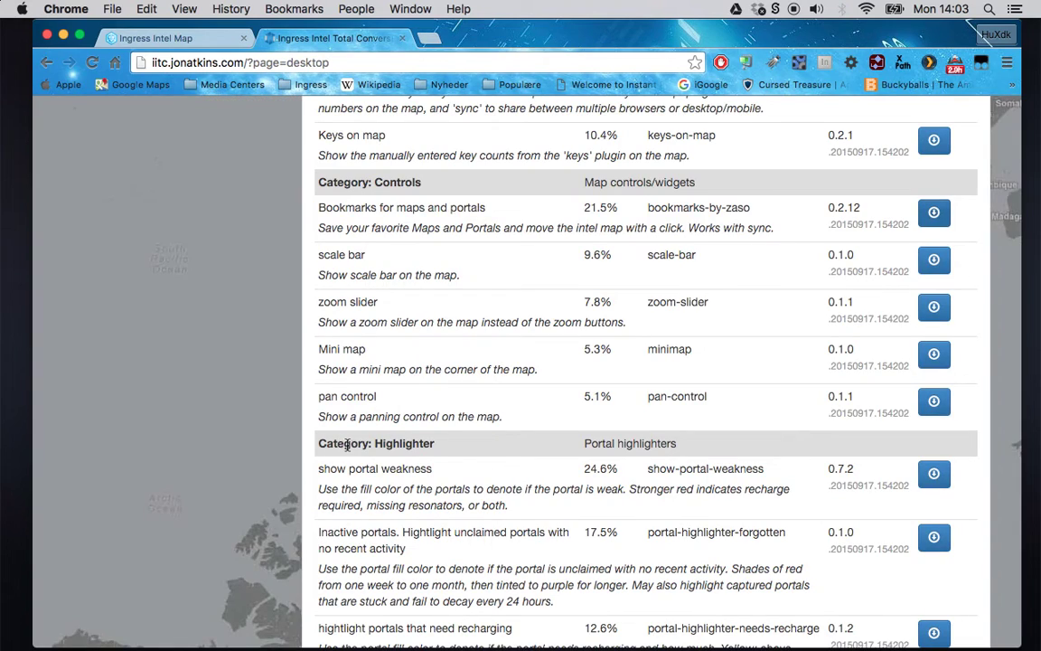
Install the Player tracker plugin from the Layer category and close its leftover blank page.
scroll(512, 411, down, 5)
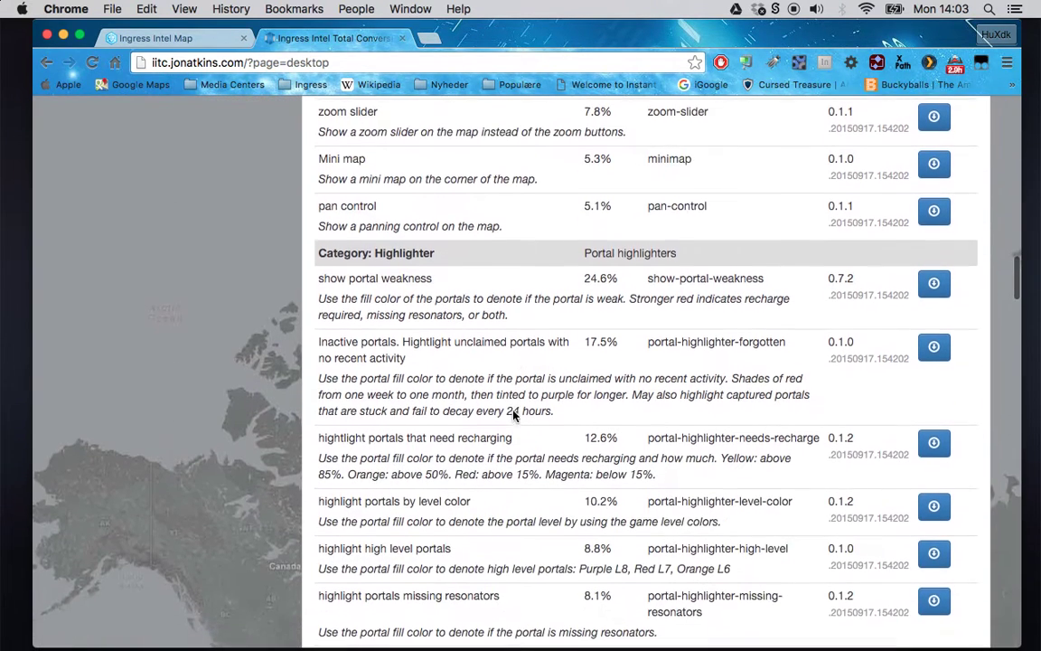
scroll(513, 411, down, 1)
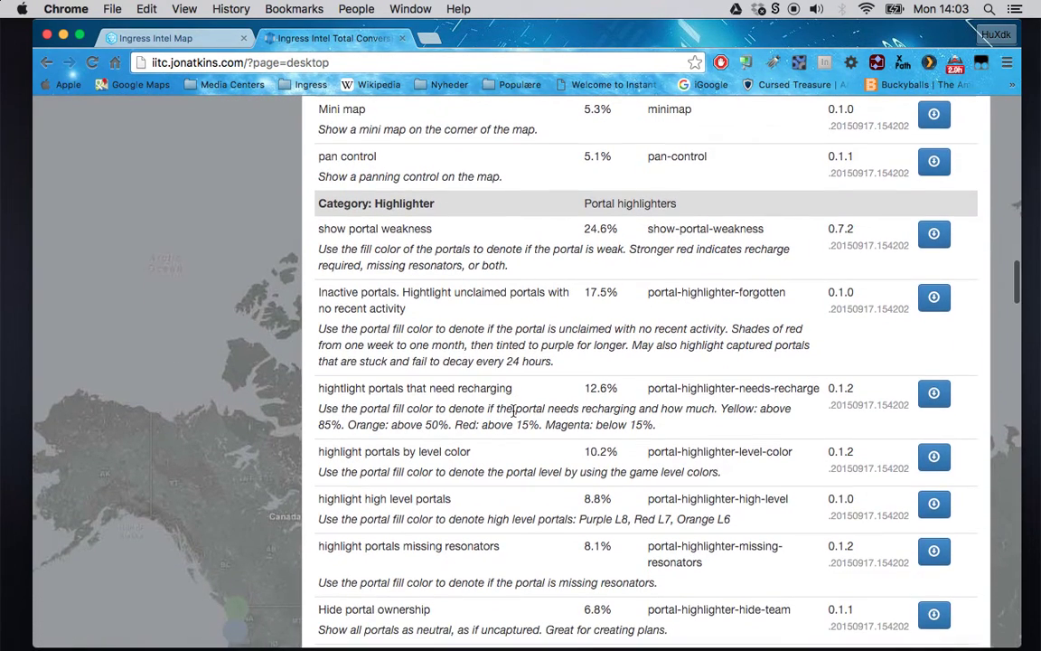
scroll(512, 411, down, 10)
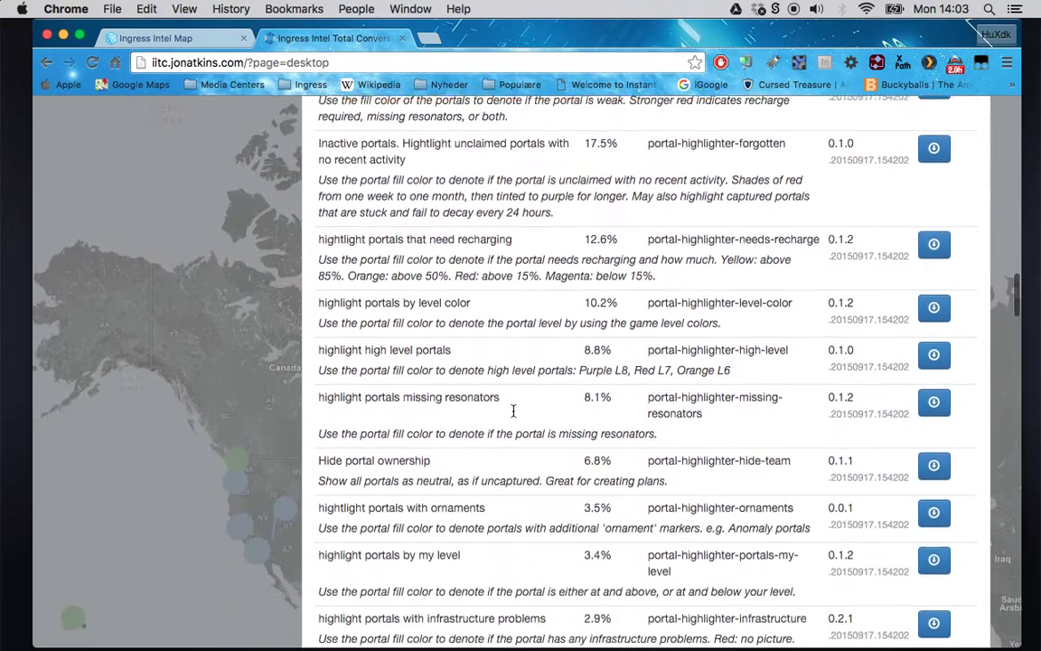
scroll(513, 415, down, 3)
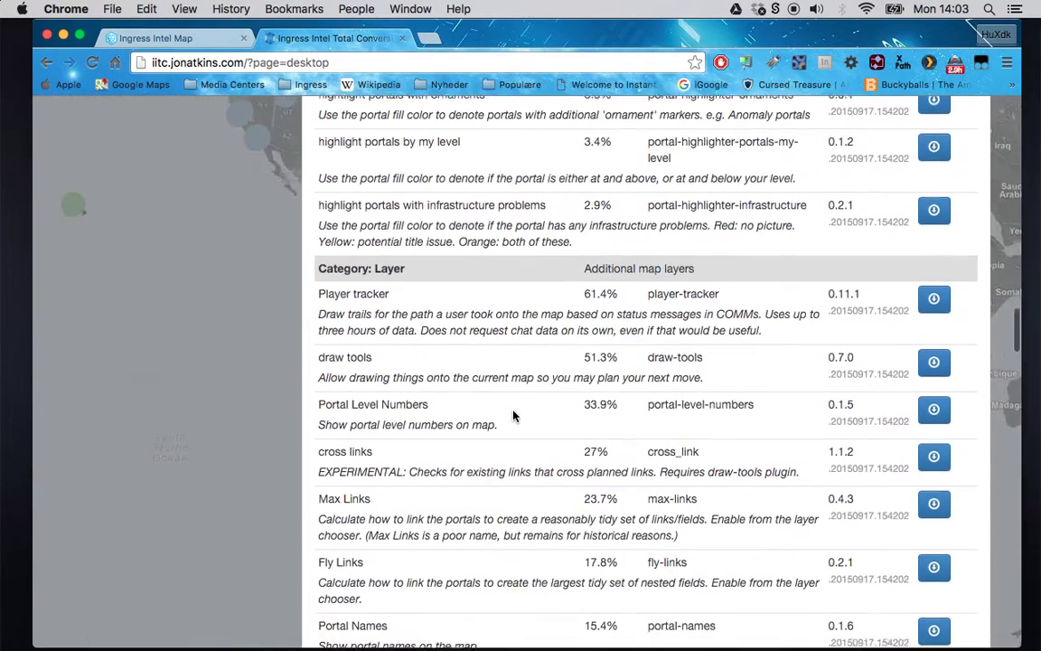
scroll(512, 415, down, 2)
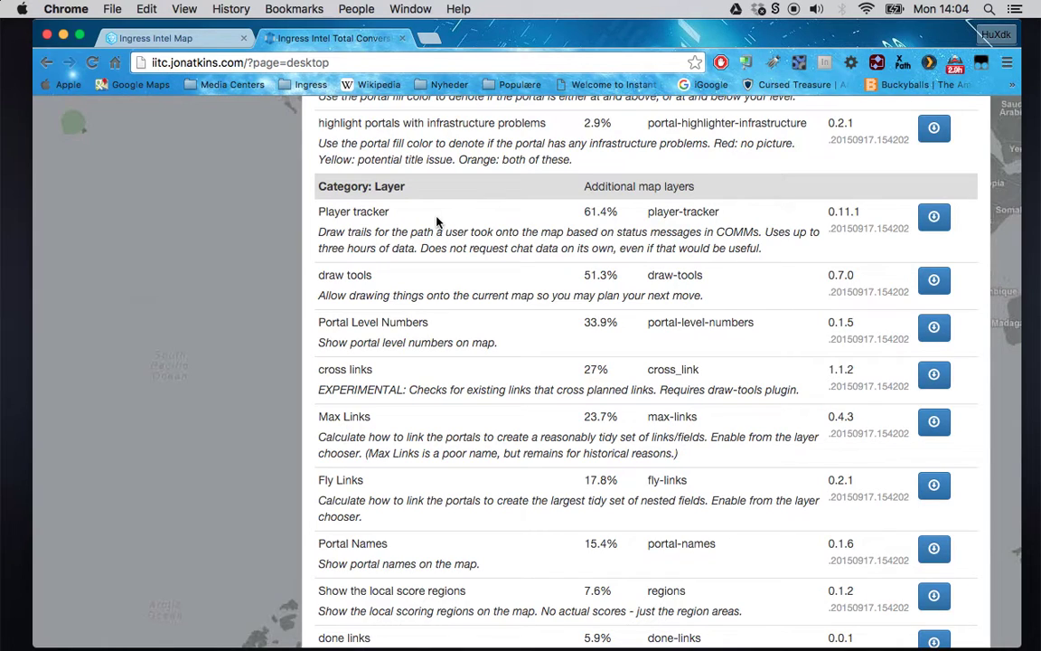
click(925, 225)
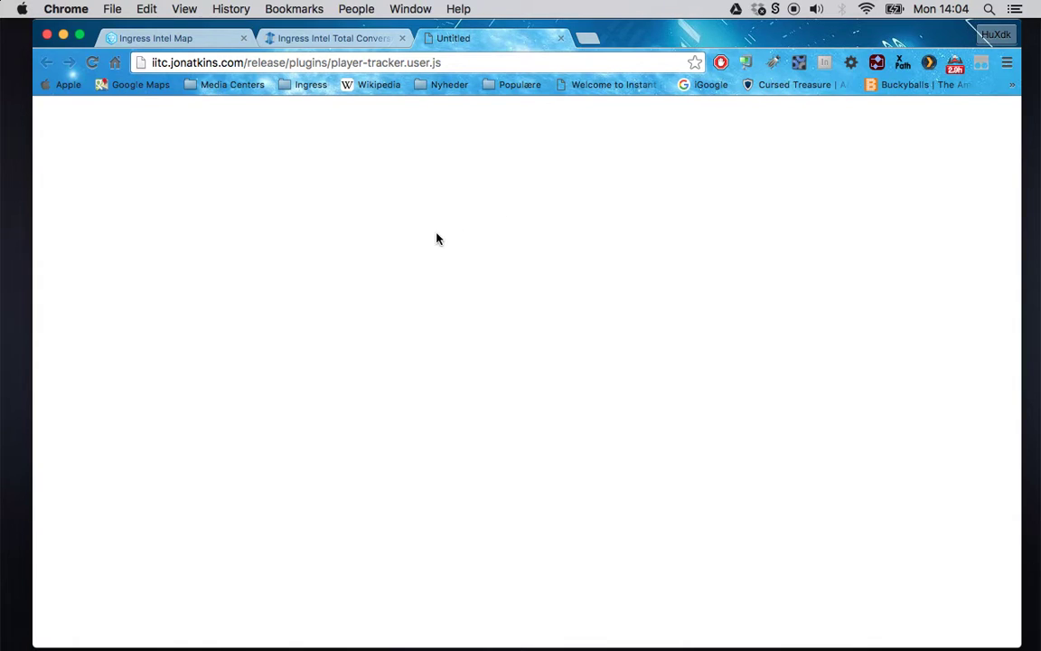
click(179, 380)
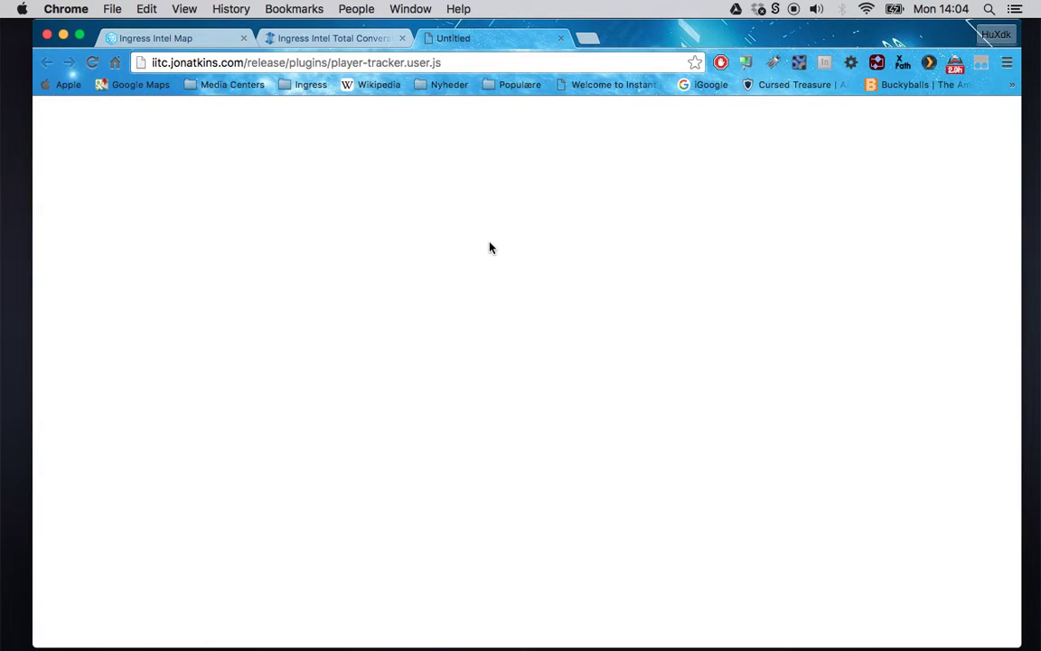
key(super+w)
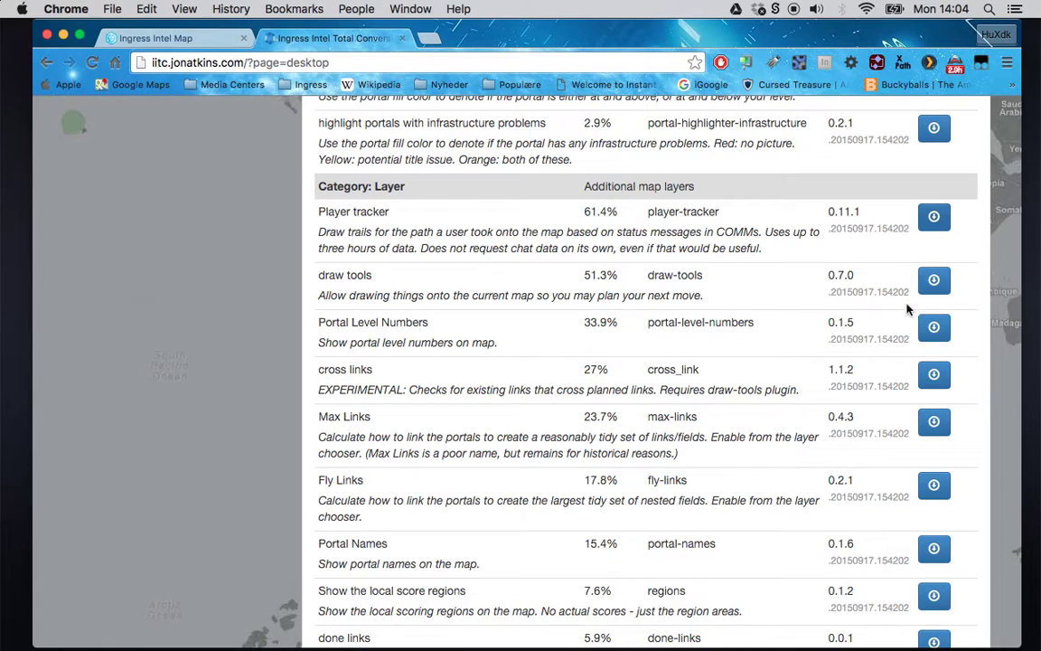
Install the draw tools plugin from the Layer category and go back to the plugin list.
click(938, 282)
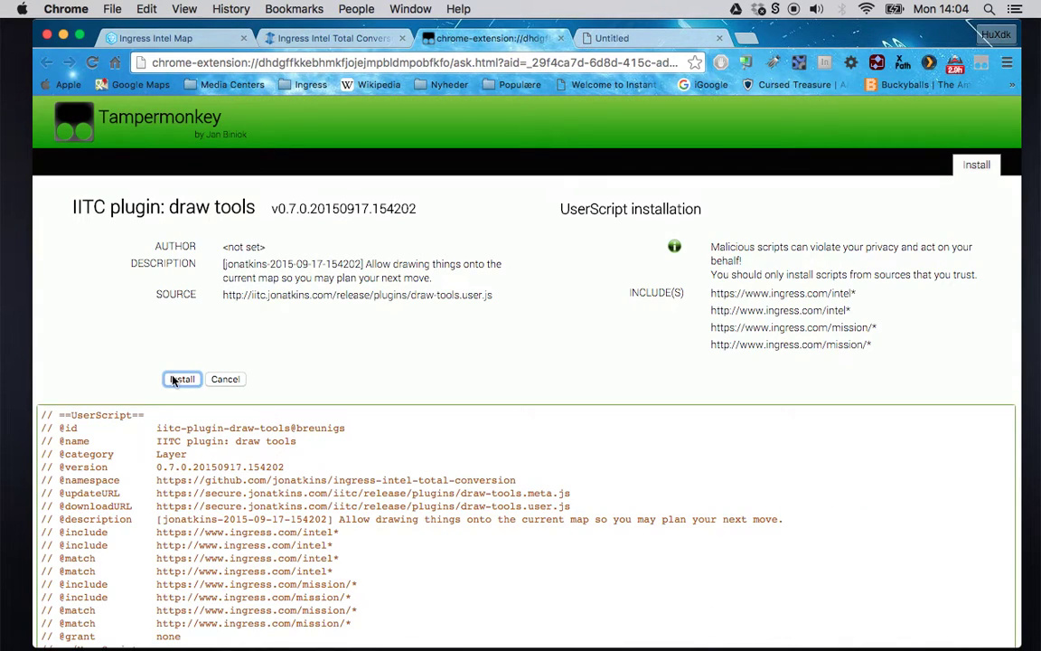
click(174, 380)
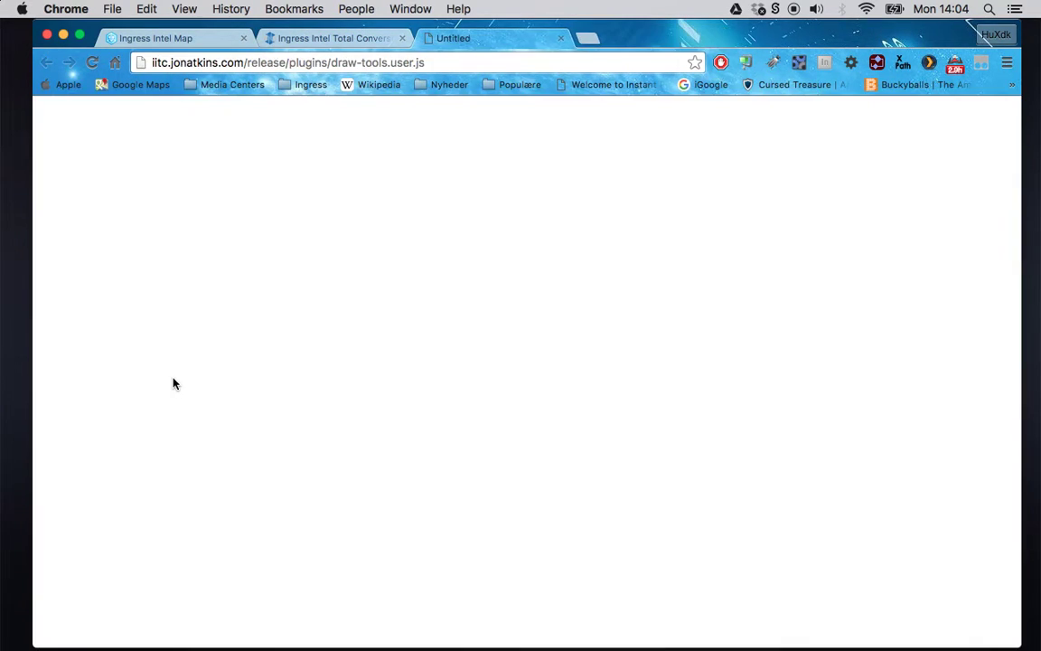
click(350, 38)
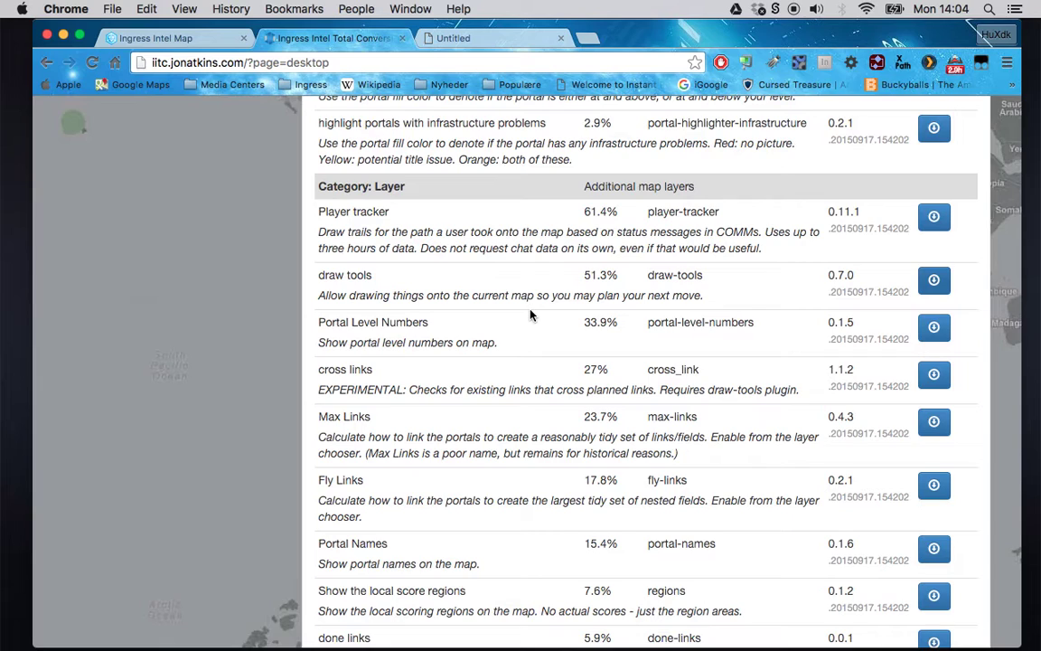
Review the remaining IITC plugins in the Layer, Map Tiles, Tweaks and Highlighter categories of the download list.
scroll(531, 313, down, 3)
scroll(531, 313, down, 2)
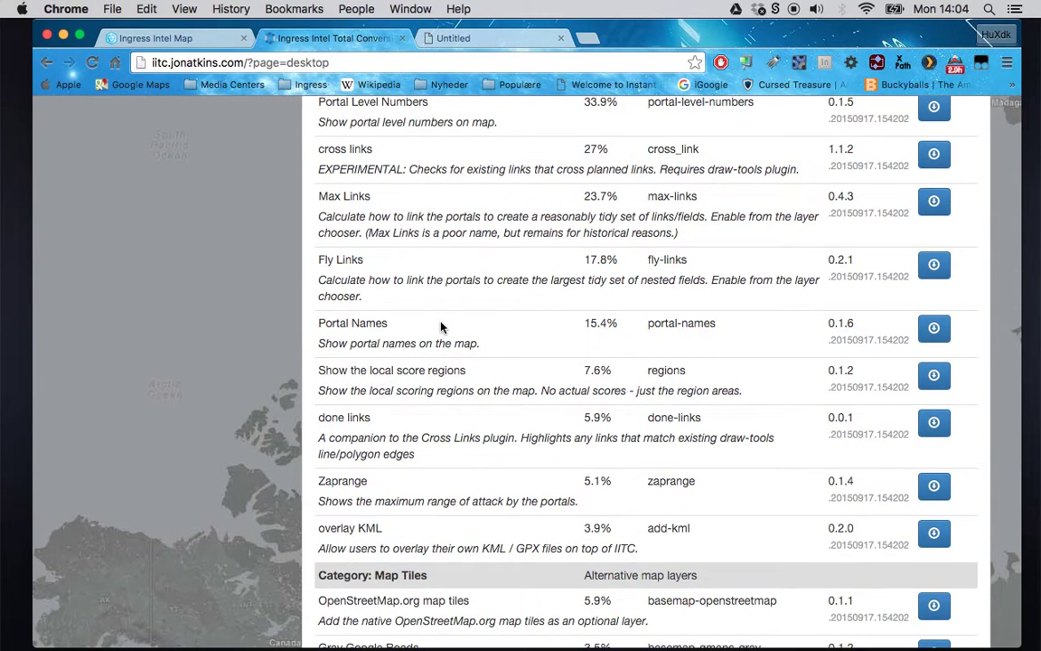
scroll(442, 327, down, 2)
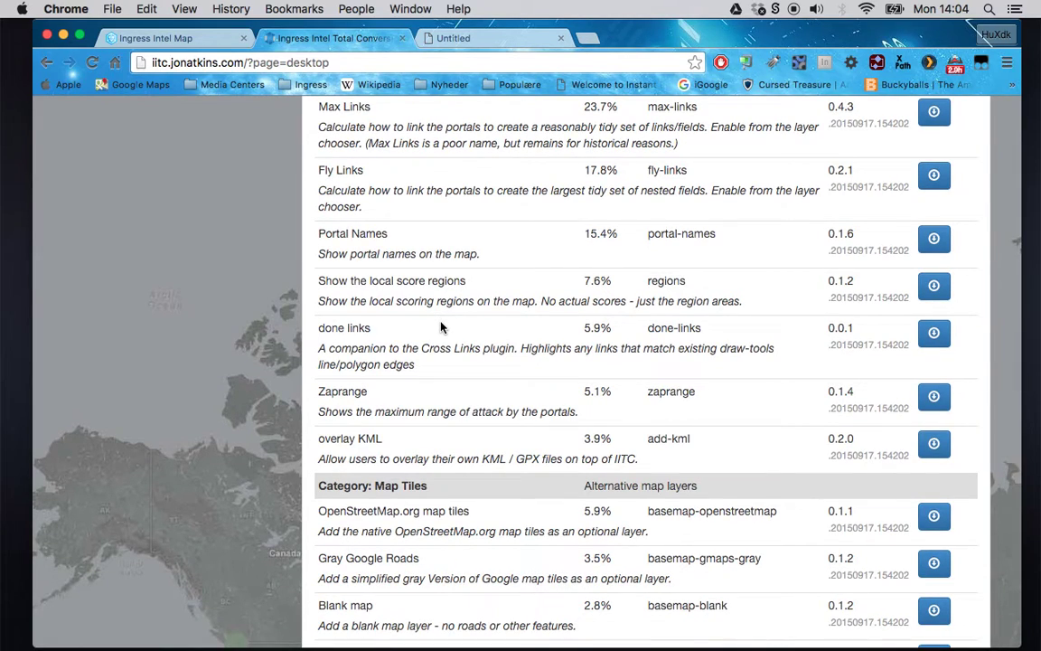
scroll(442, 327, down, 6)
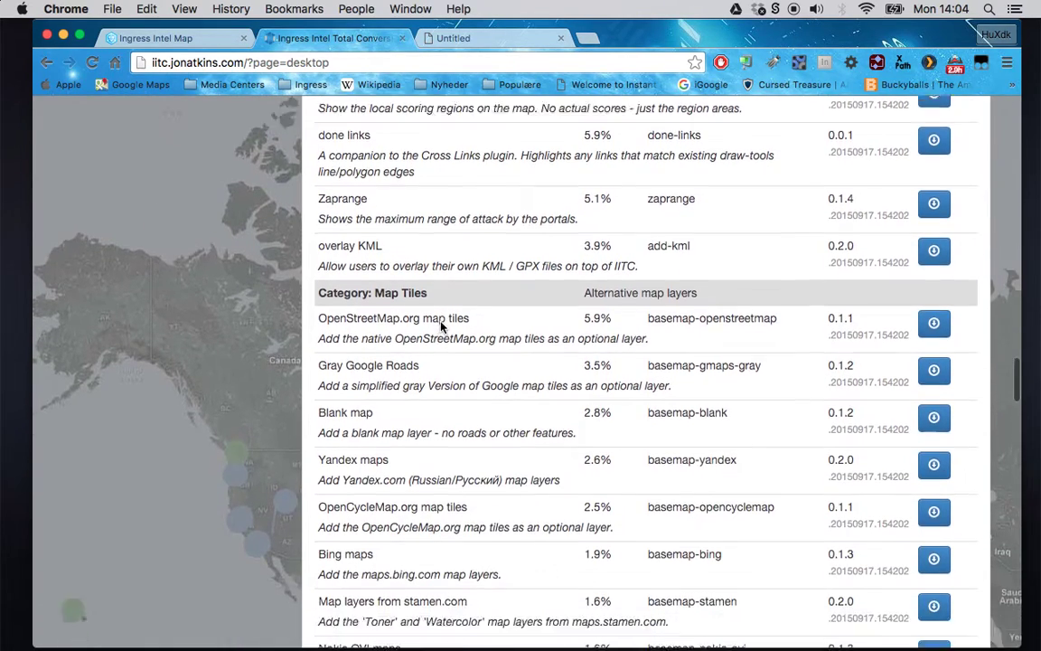
scroll(442, 327, down, 10)
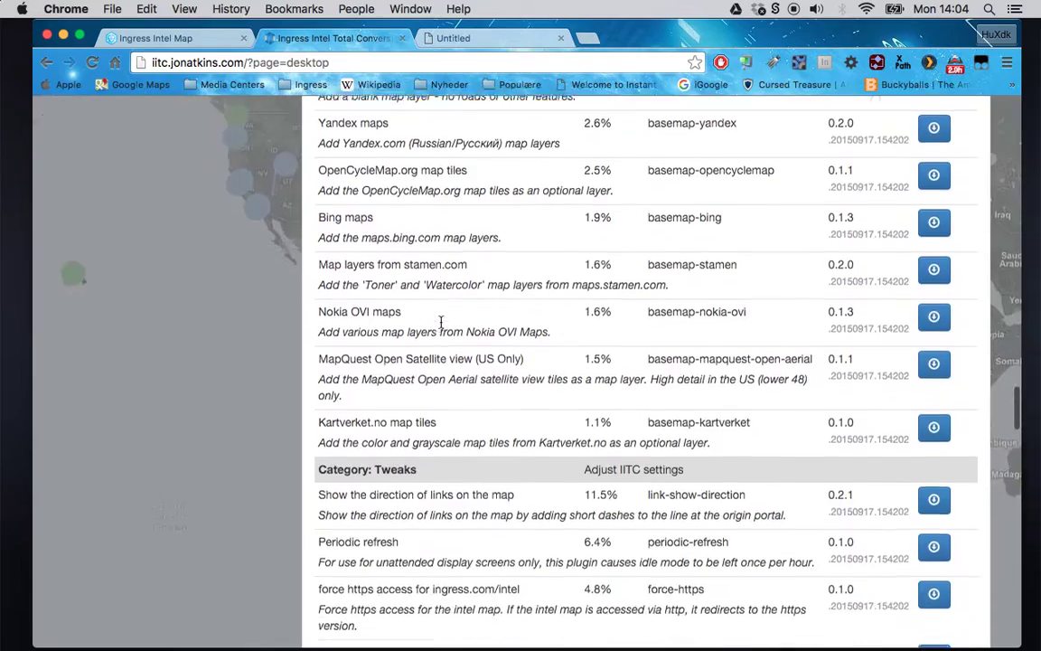
scroll(442, 322, down, 15)
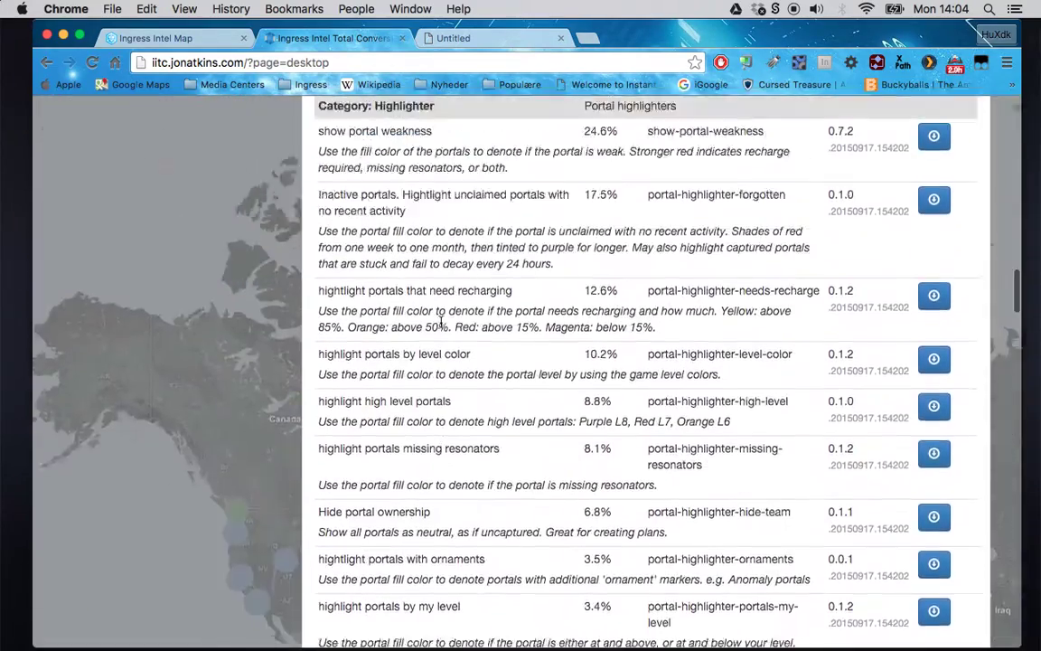
scroll(442, 323, up, 4)
Close the plugin download page and the blank page, and reload the Ingress Intel map to load the installed plugins.
key(super+w)
key(super+w)
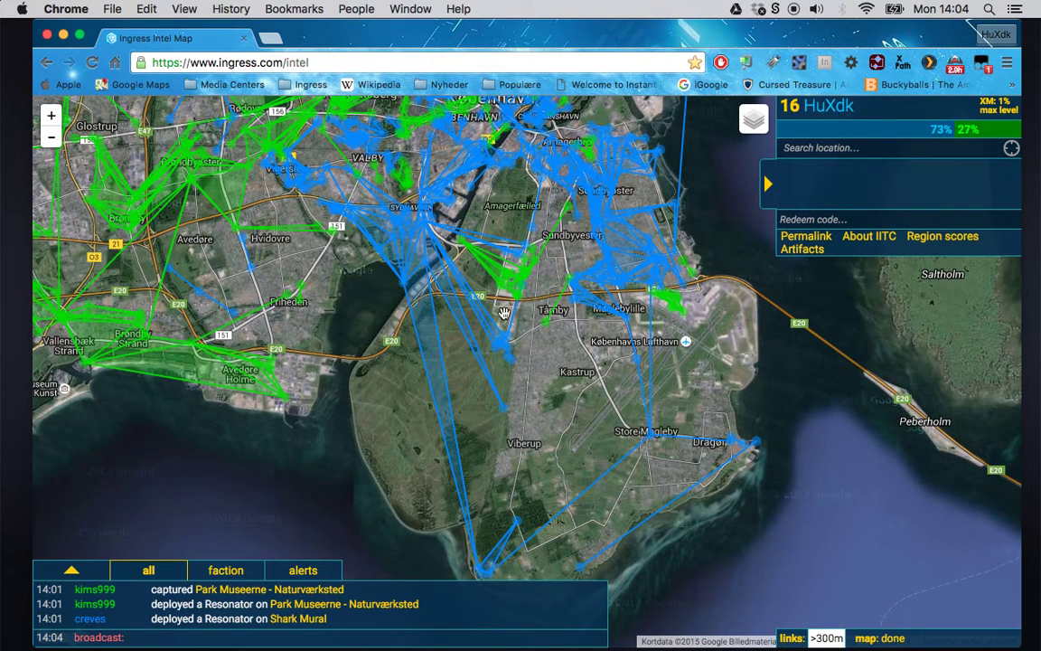
key(super+r)
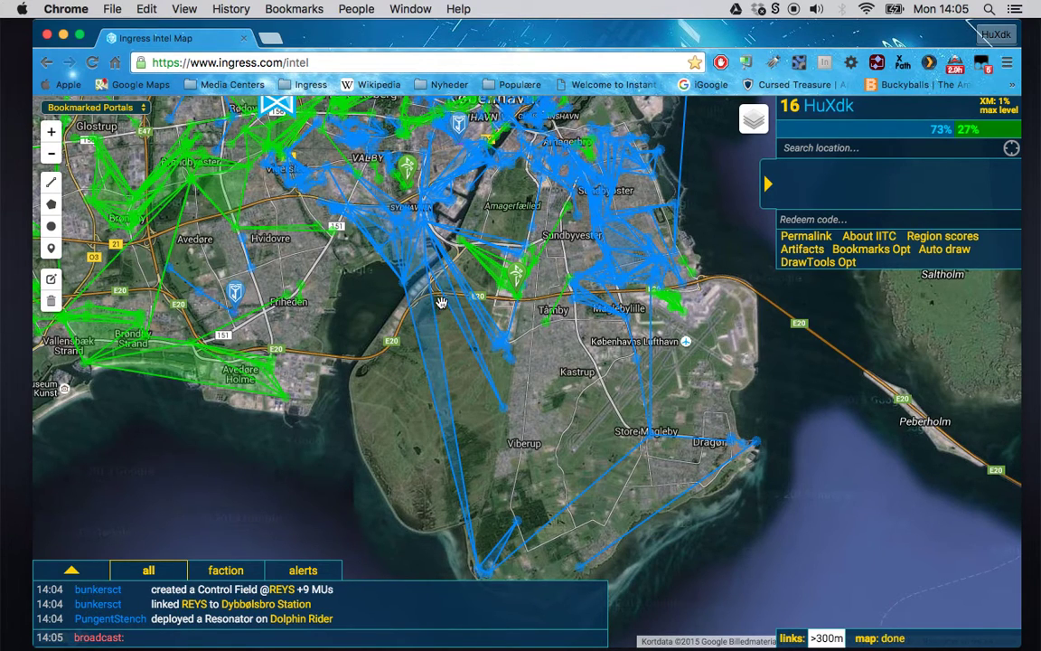
View the tracked player's previous locations near Valby, and select the Sloping Living Roof of the Number 8 House portal.
drag(384, 240, 435, 338)
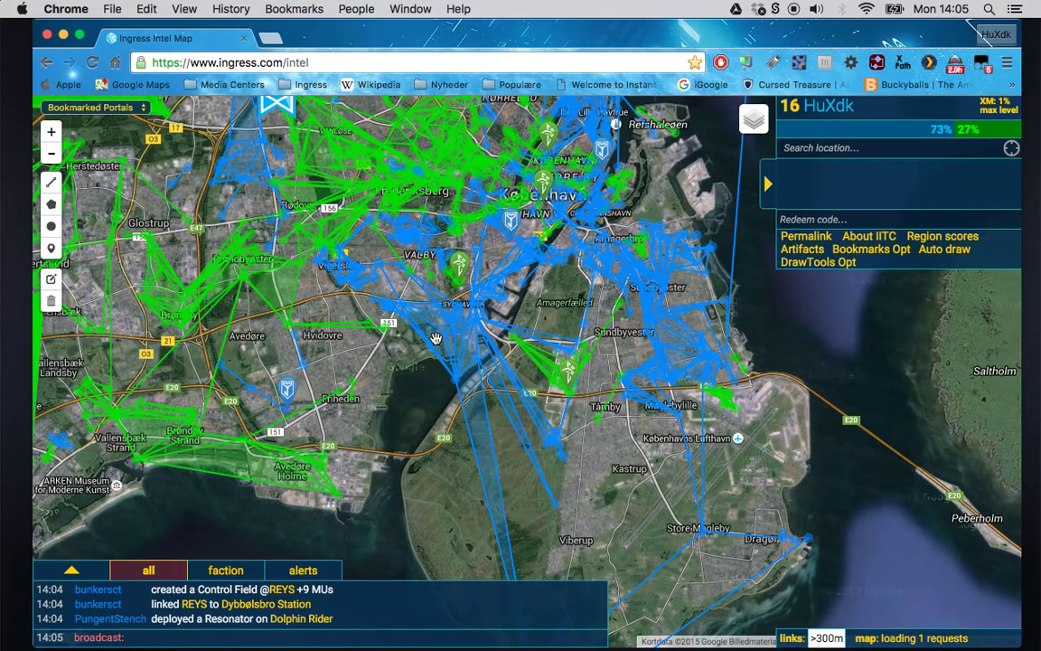
click(460, 272)
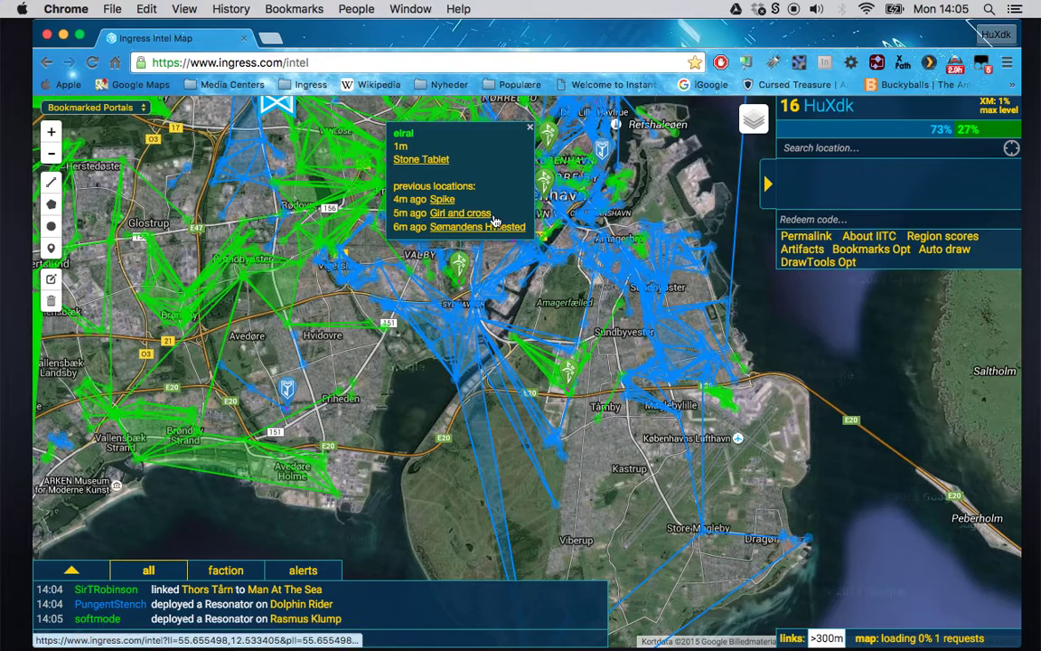
click(542, 397)
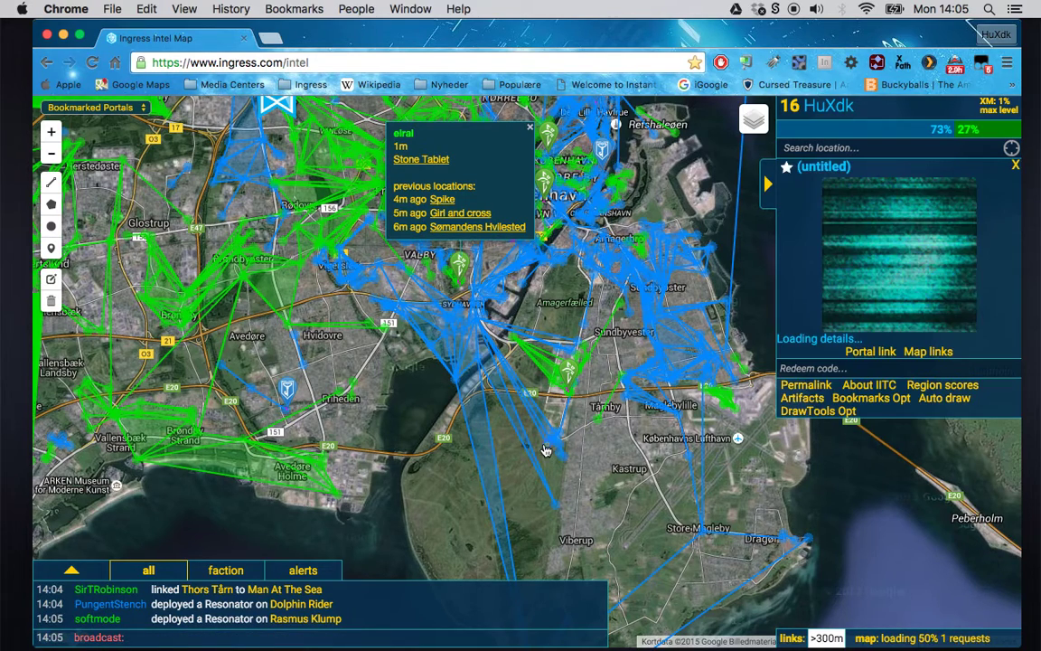
drag(591, 466, 537, 421)
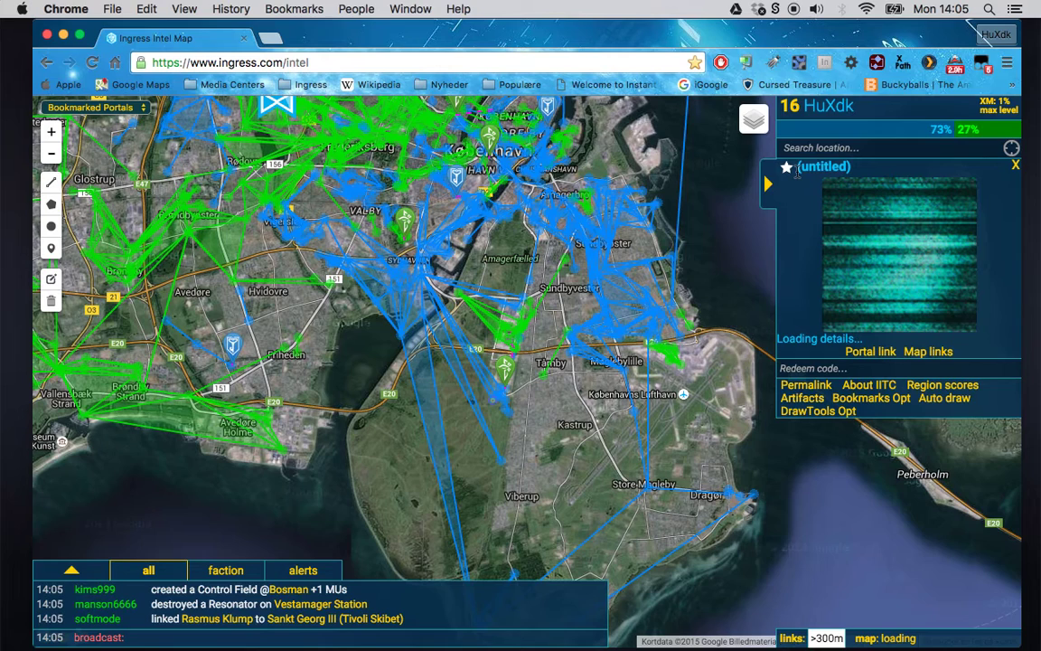
View the map links and QR code of the selected portal, and close them.
mouse_move(807, 342)
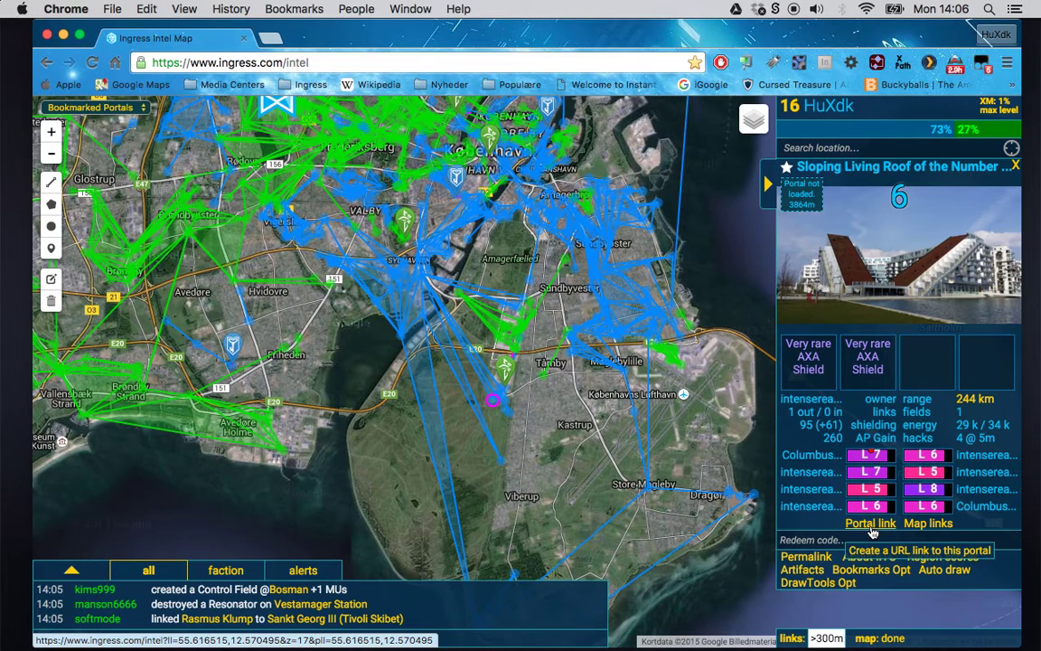
click(926, 528)
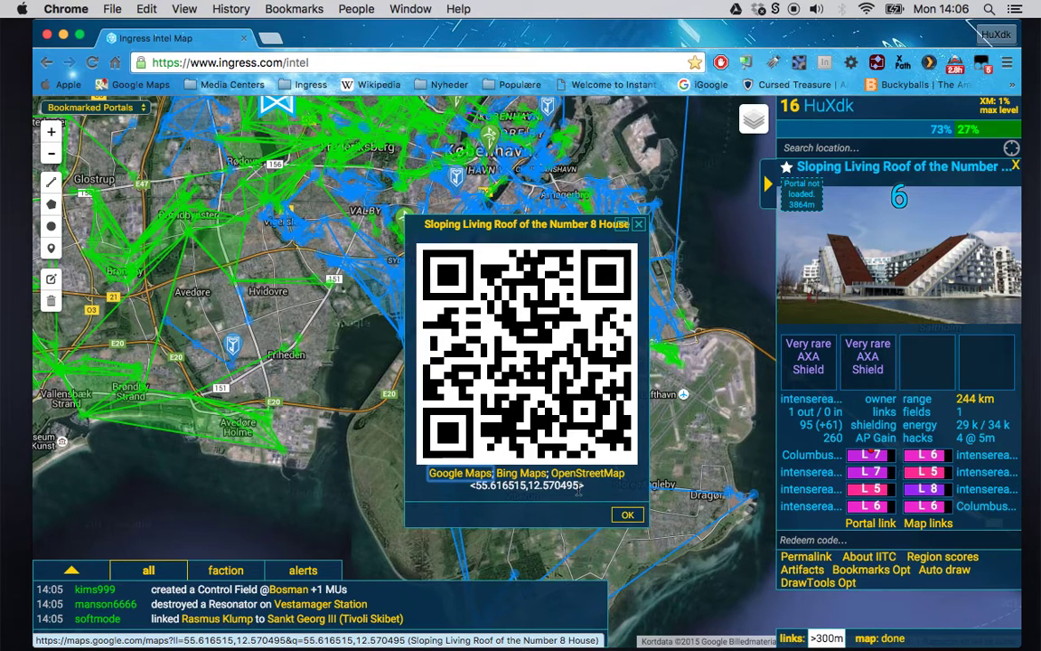
click(624, 516)
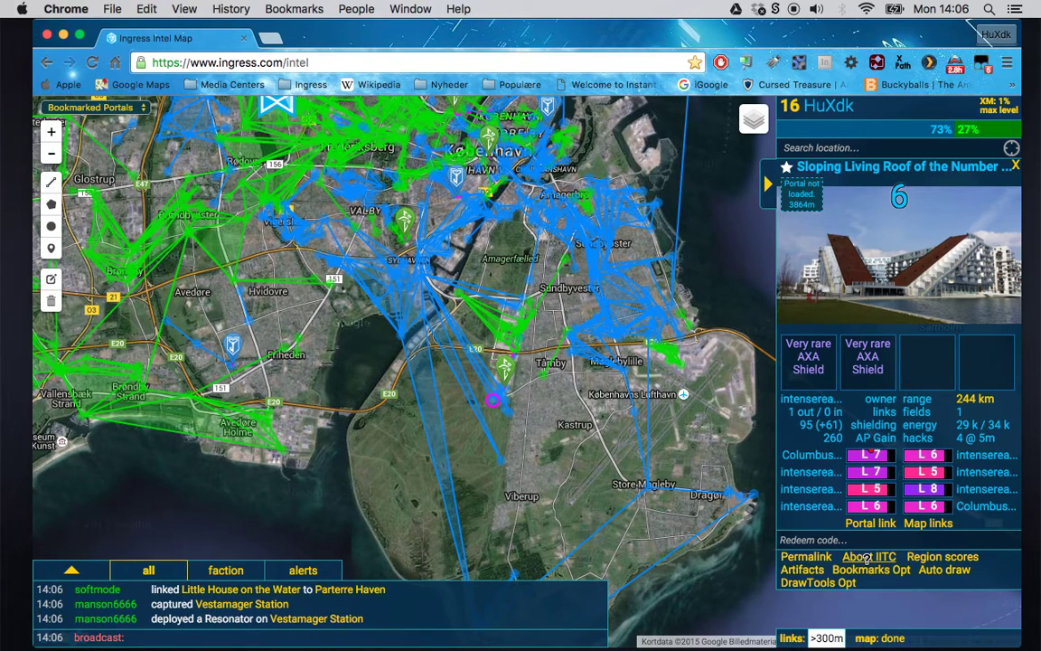
Review the region scores, including the checkpoint overview and the top agents, and close the scores.
click(940, 557)
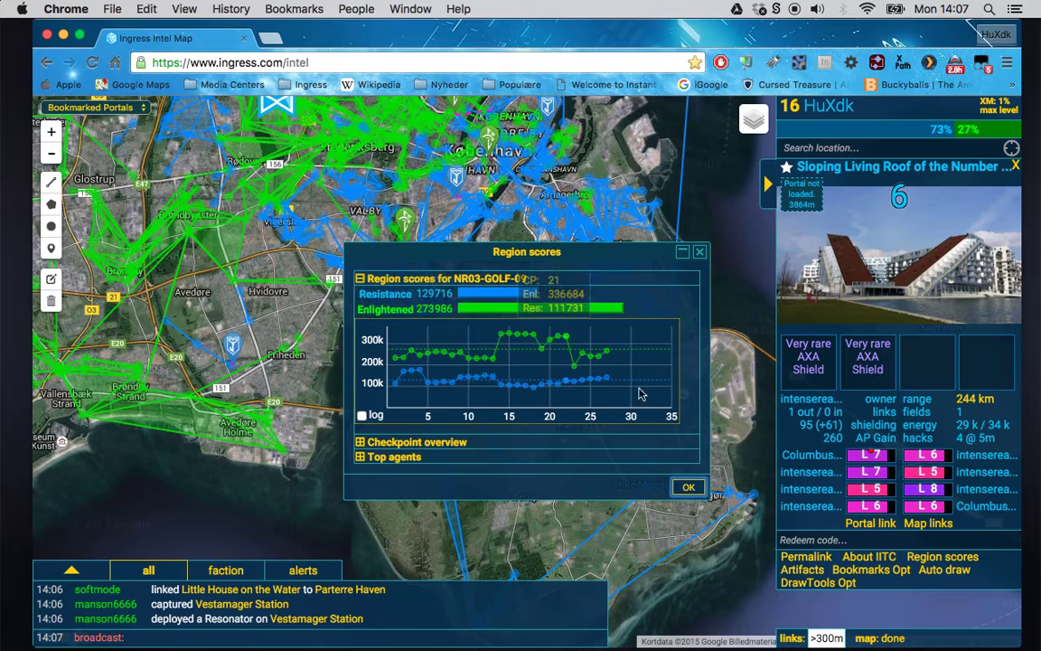
click(360, 443)
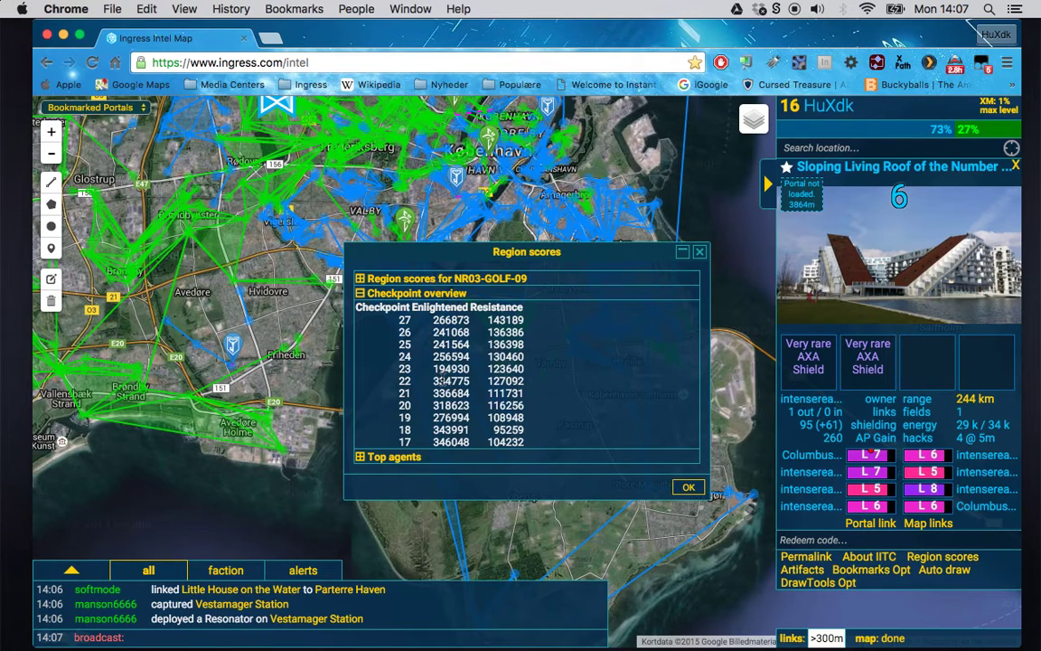
click(359, 459)
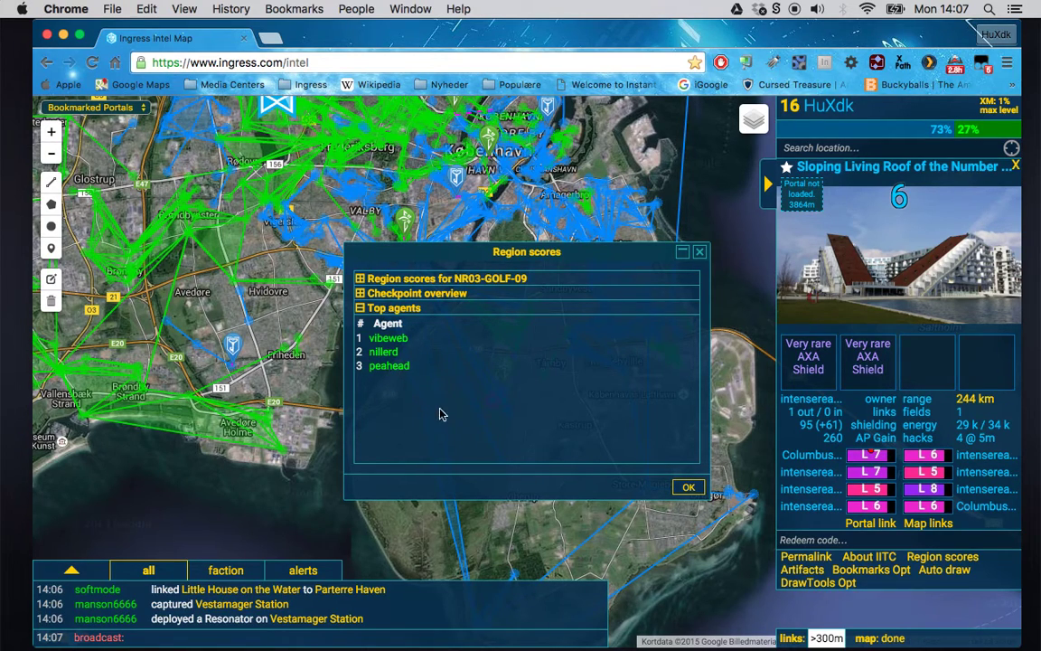
click(687, 488)
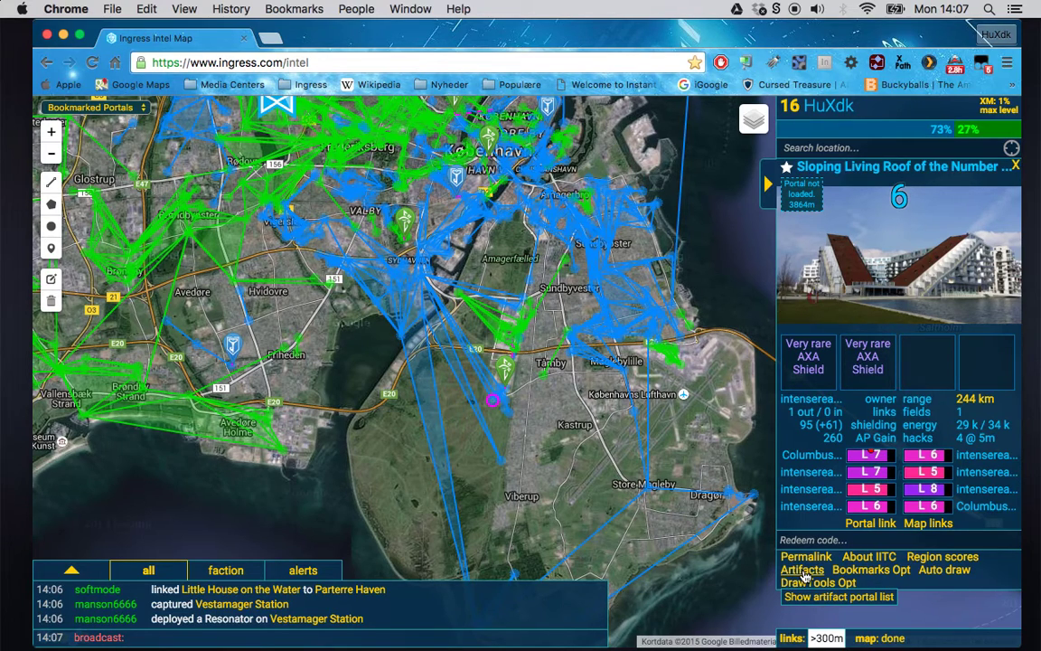
Look over the Bookmarks plugin's options and close them without changes.
click(881, 571)
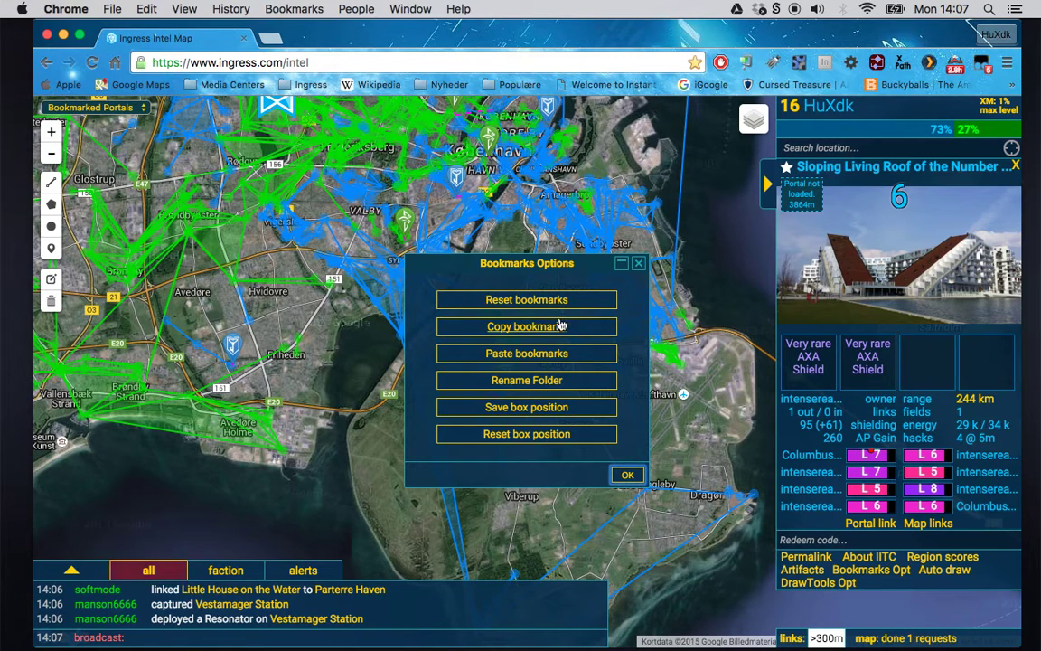
click(625, 474)
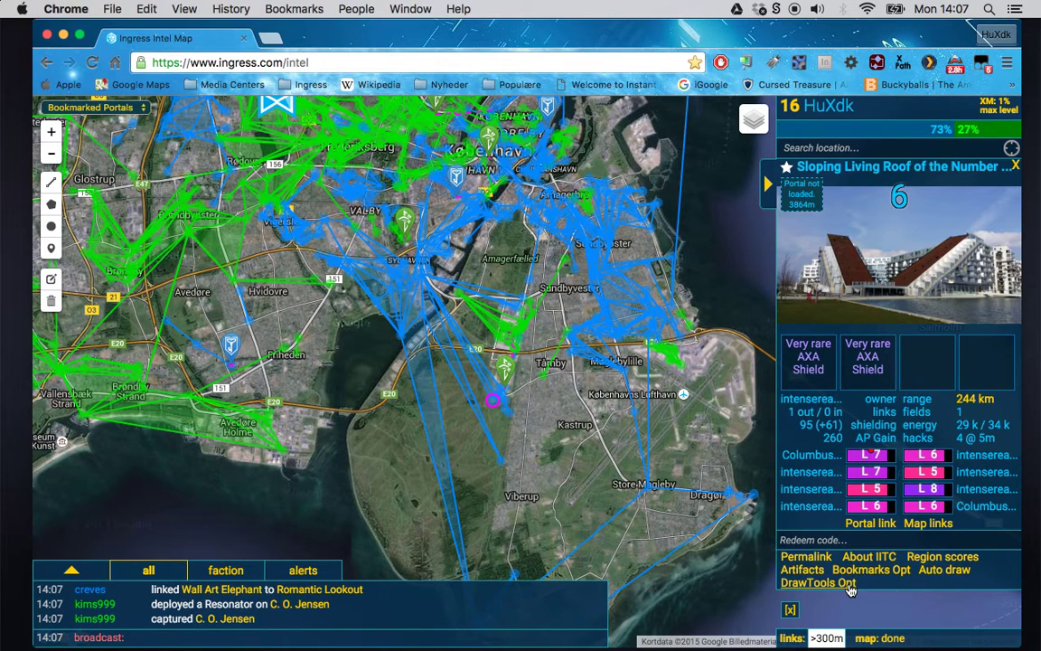
Bookmark the portals Sloping Living Roof of the Number 8 House, Store Magleby Kirke and Dragør Information Sign.
drag(637, 497, 522, 372)
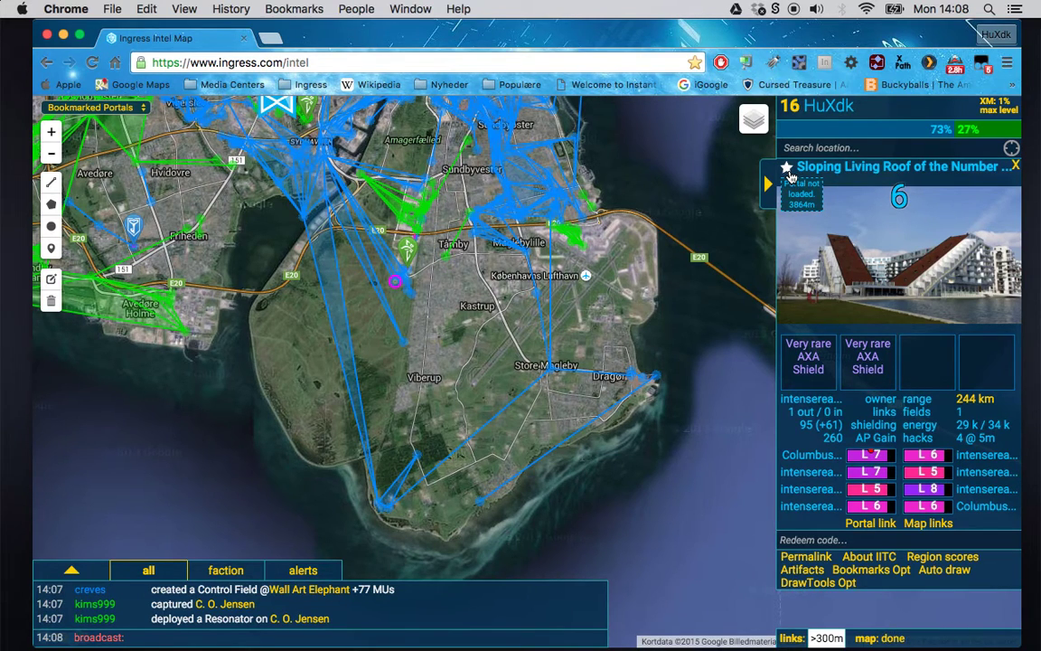
click(790, 175)
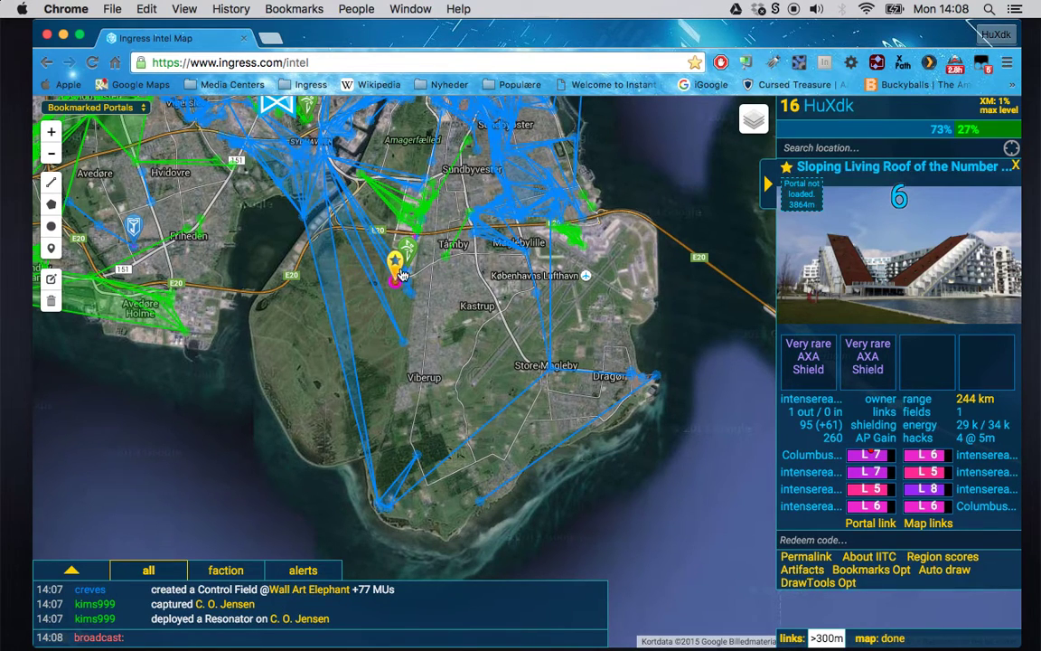
click(554, 377)
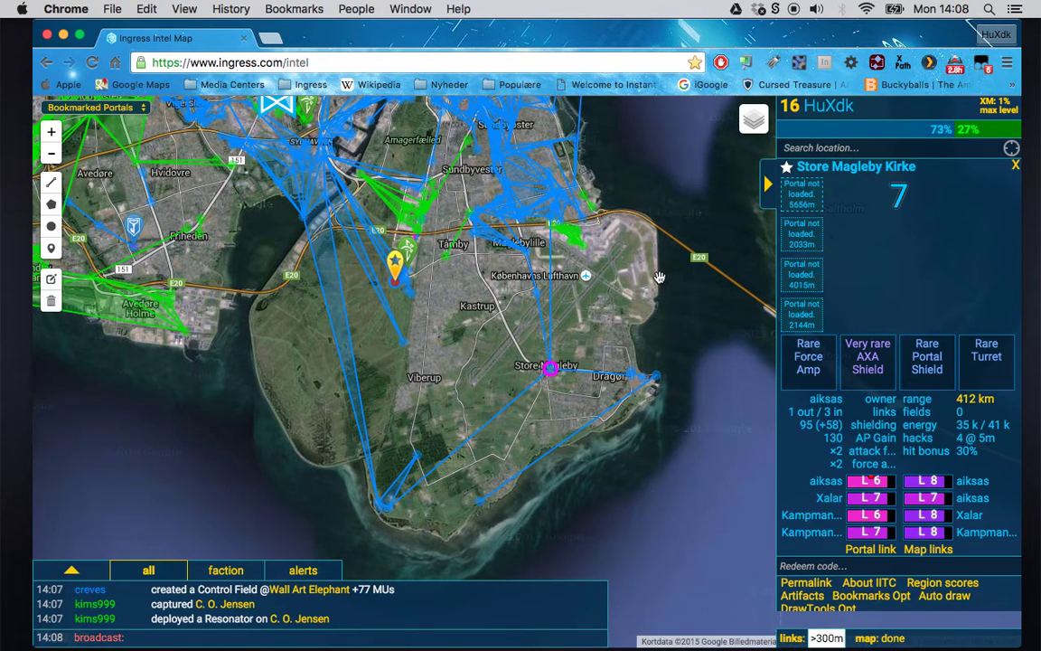
click(787, 168)
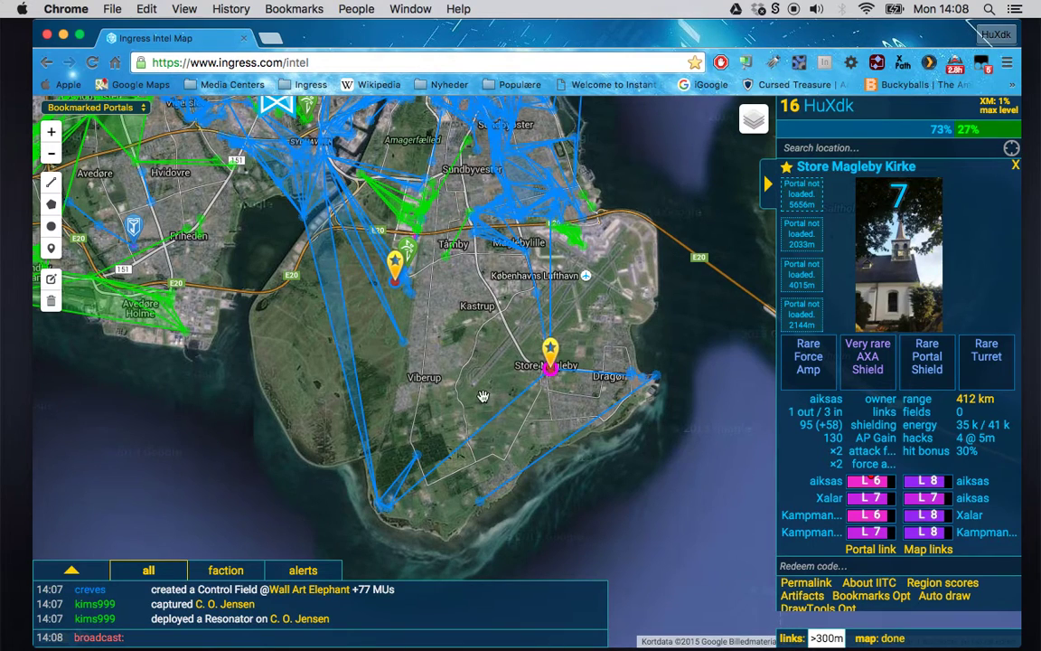
click(385, 515)
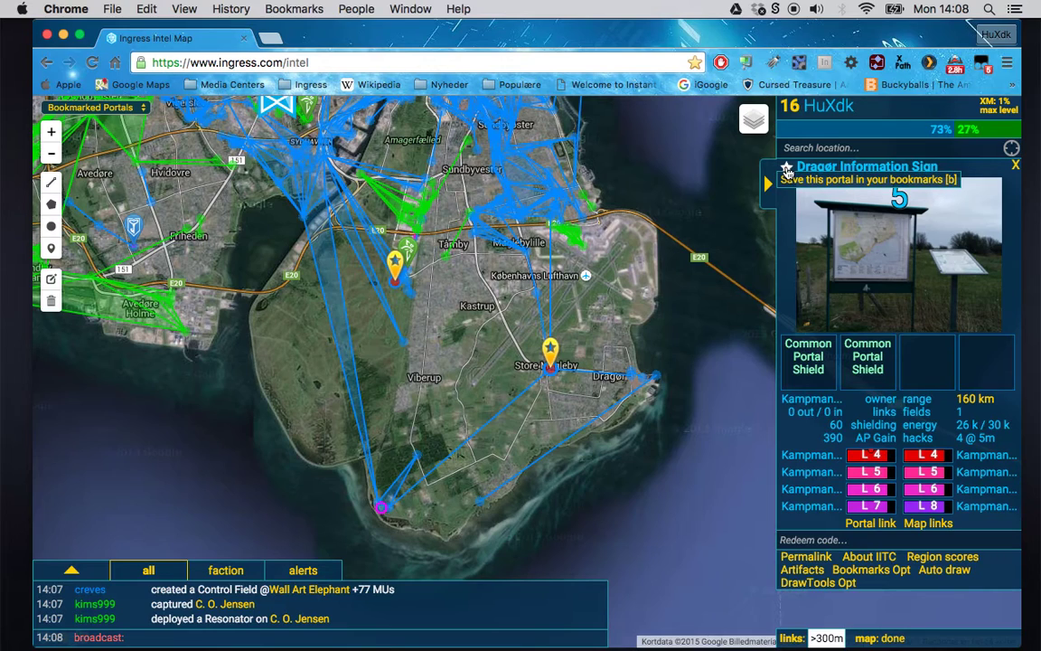
click(787, 170)
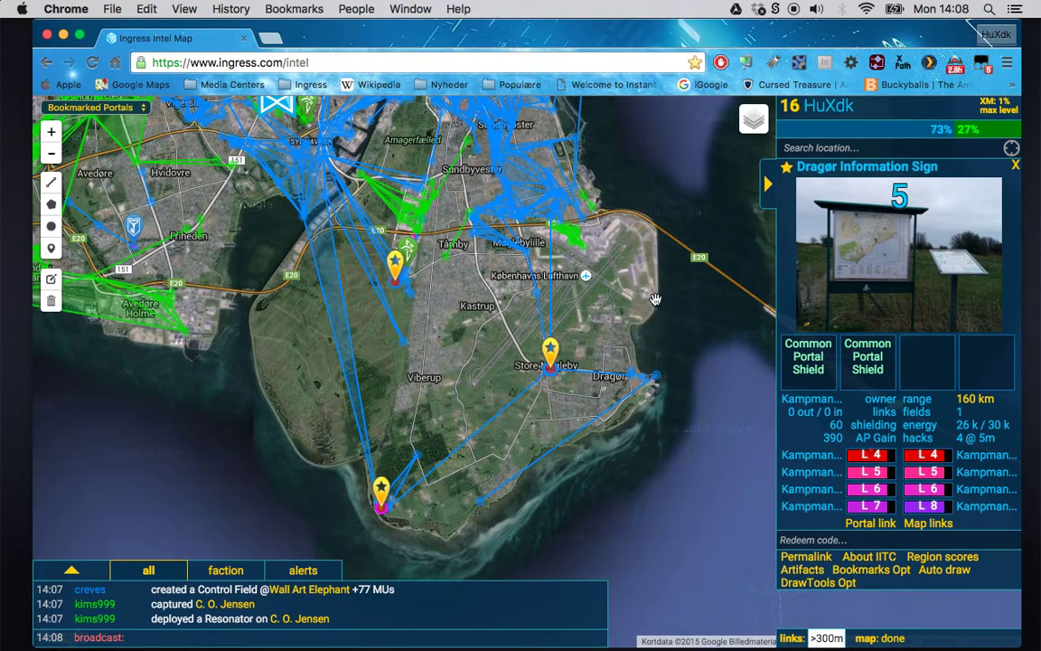
Auto draw a triangle between all three bookmarked portals and fit the map view to it.
mouse_move(783, 446)
click(944, 569)
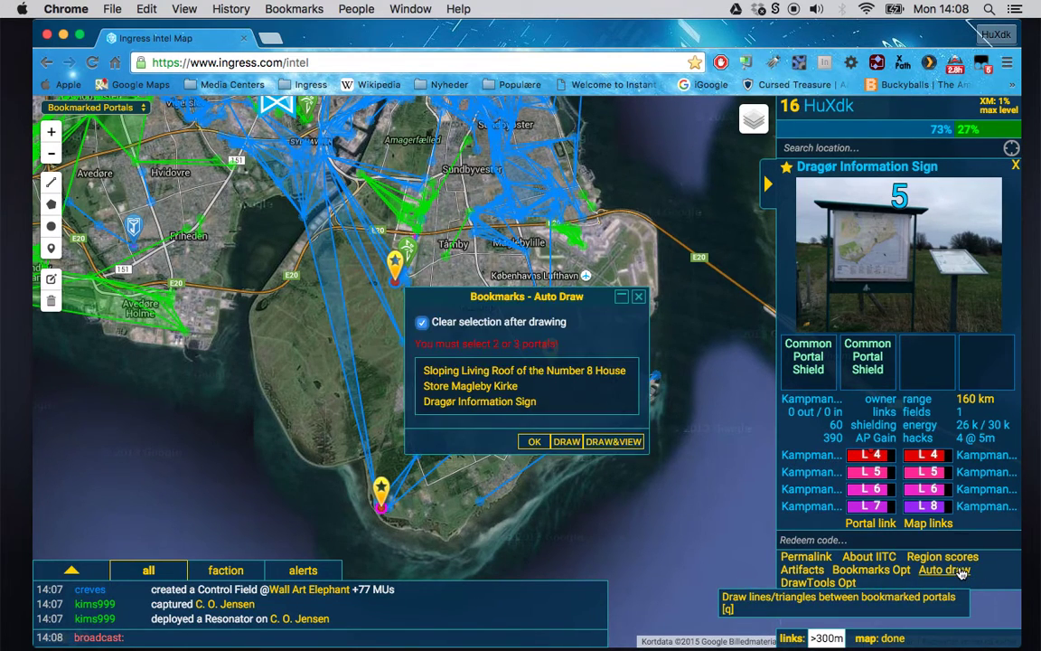
click(479, 372)
click(468, 386)
click(472, 402)
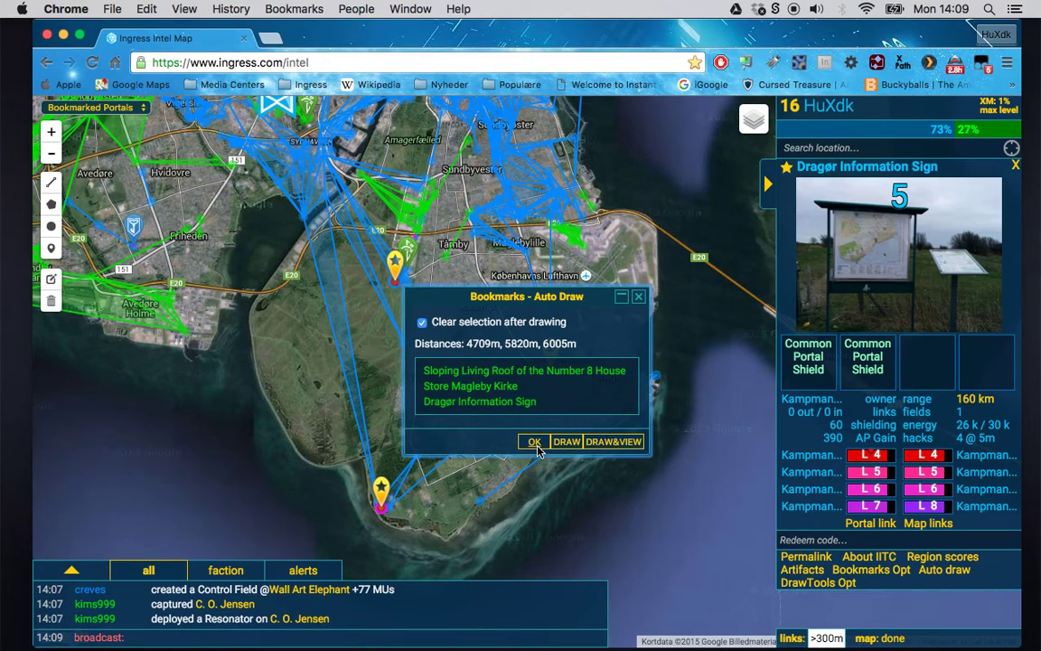
click(598, 443)
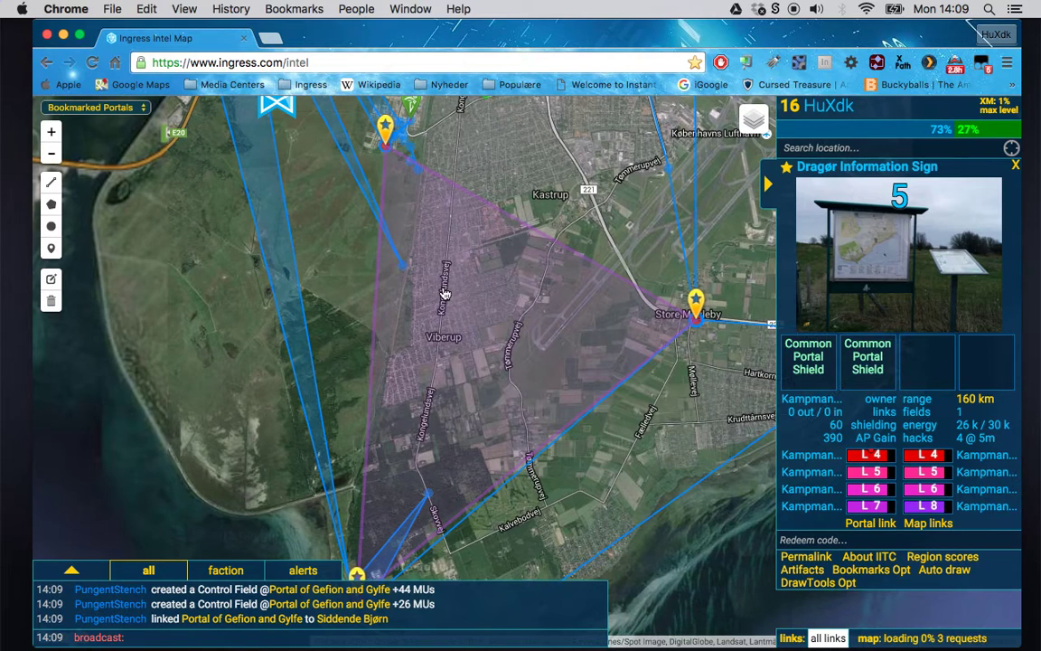
Bookmark the Flyvergrillen portal near Kastrup with the bookmarked portals list open, and minimize the list.
drag(416, 301, 445, 280)
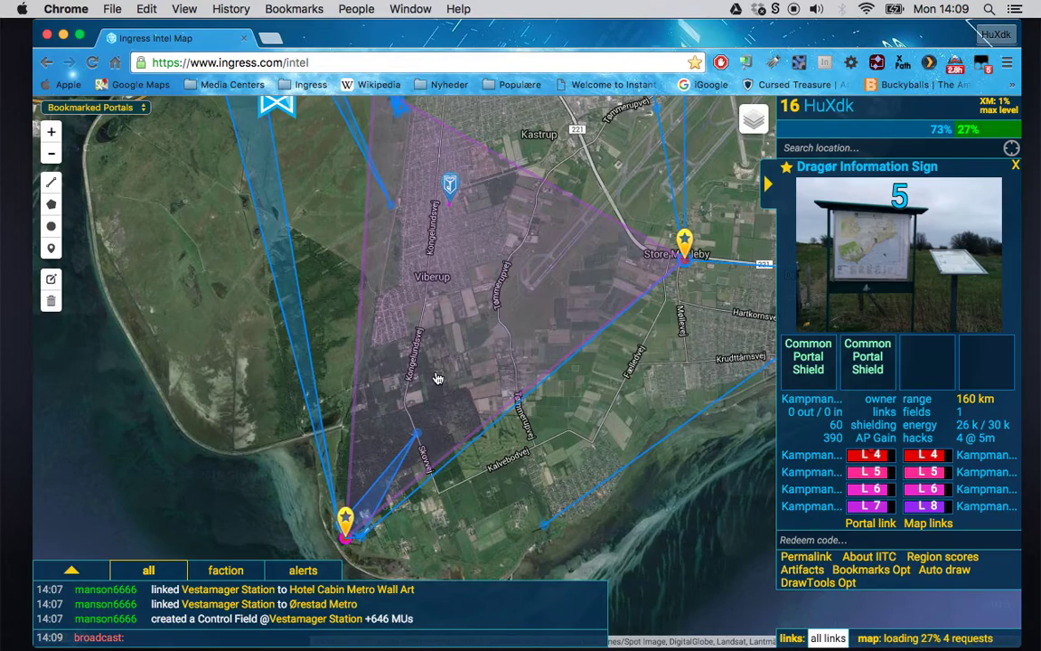
scroll(437, 377, down, 2)
drag(408, 309, 430, 357)
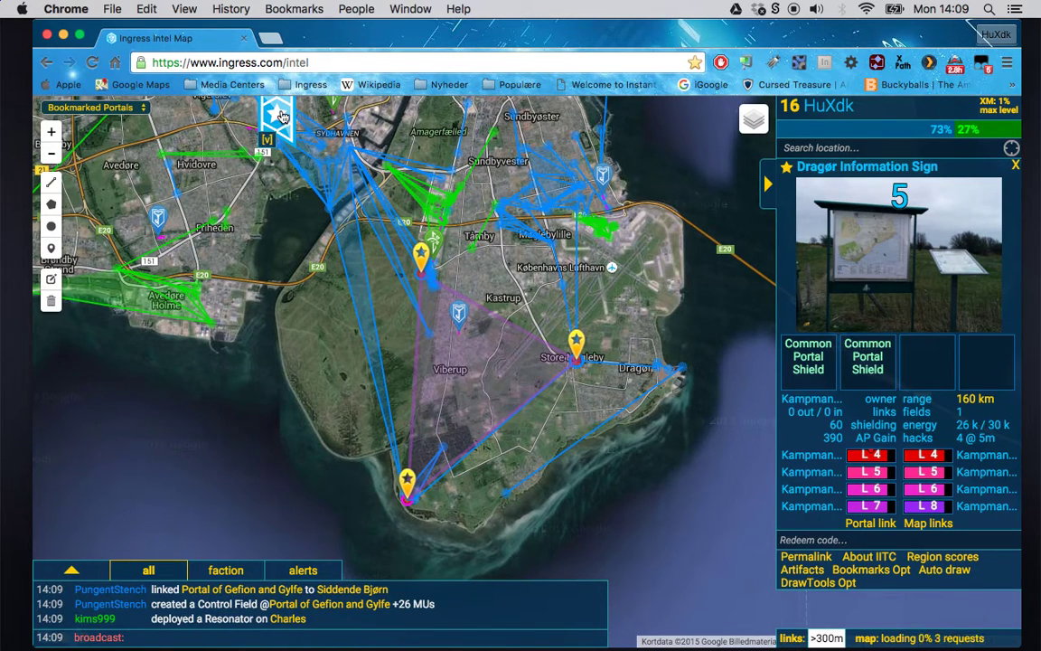
click(279, 114)
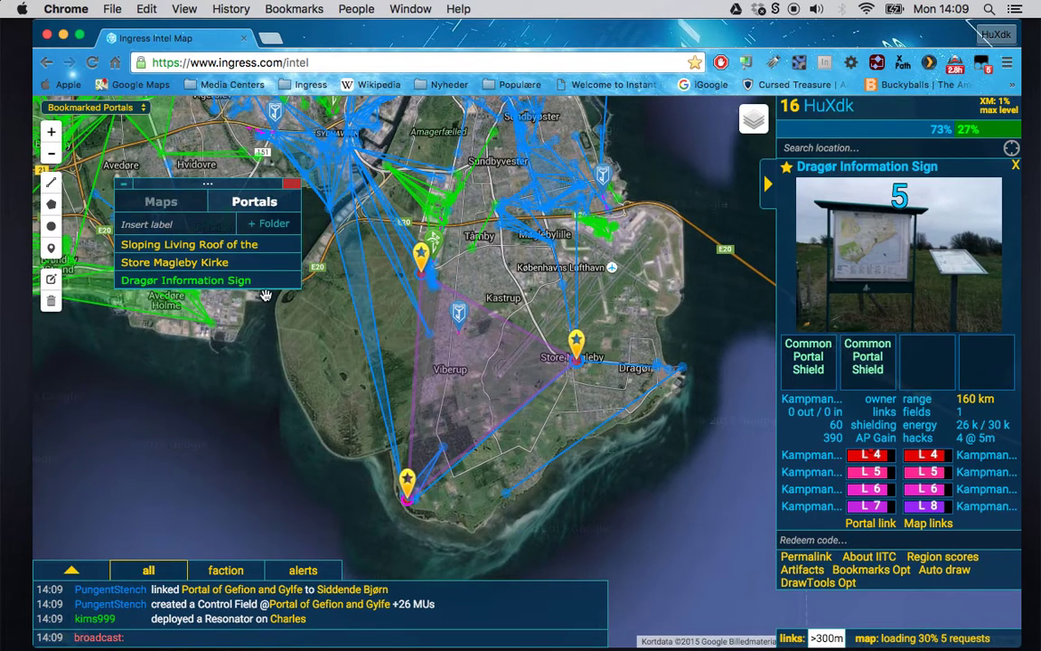
click(563, 289)
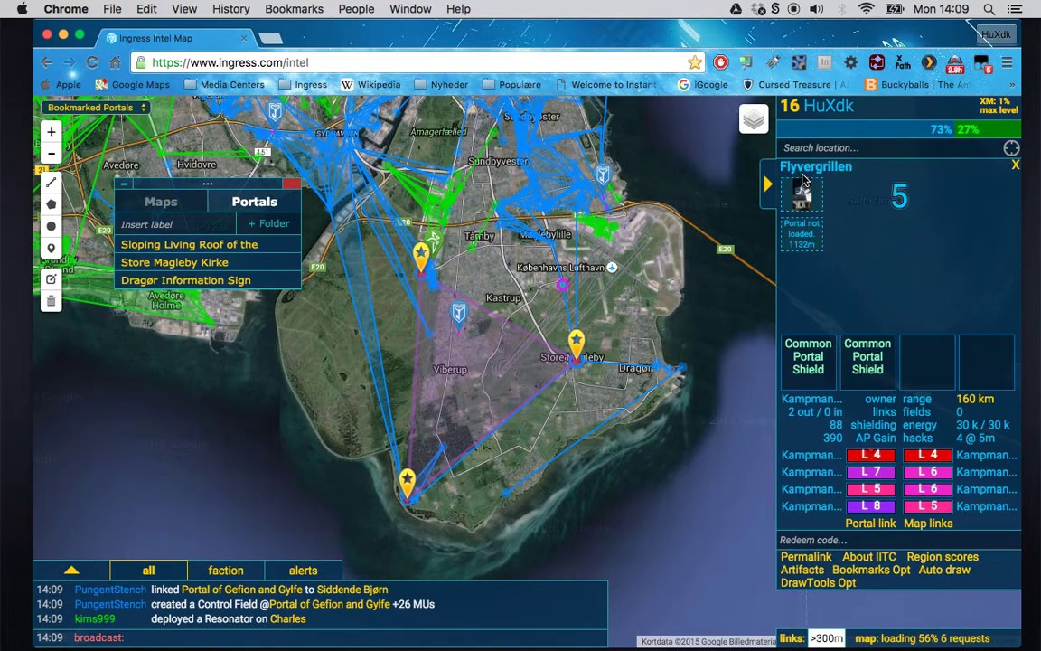
click(787, 168)
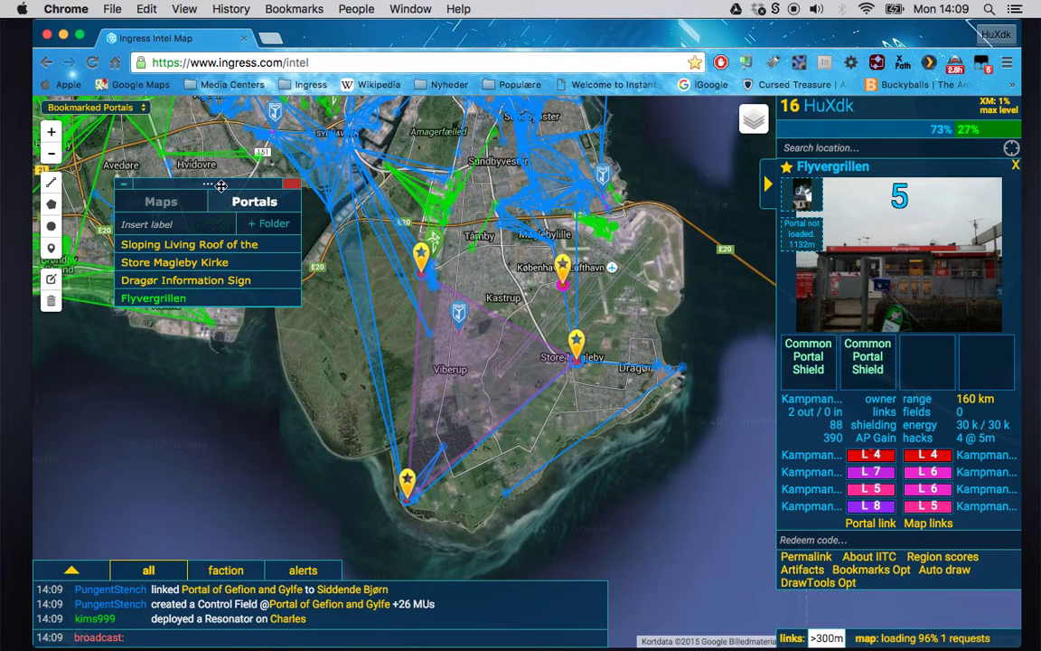
click(122, 187)
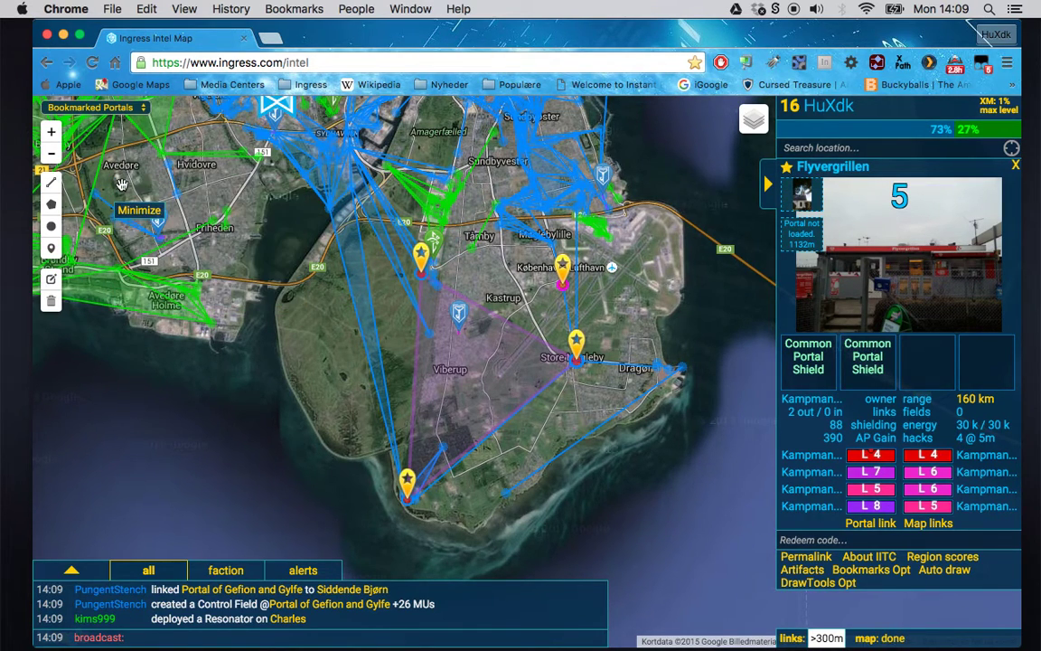
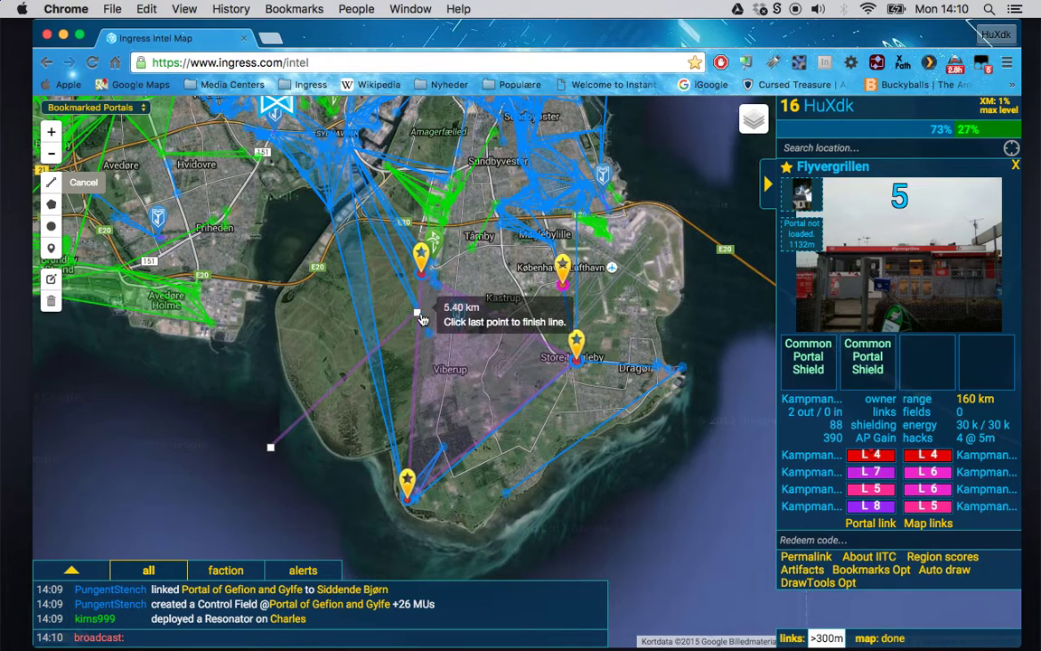
Finish the line of about 5.4 km ending northwest of Viberup, and draw a four-cornered polygon covering the west of the island up to Kastrup.
click(421, 319)
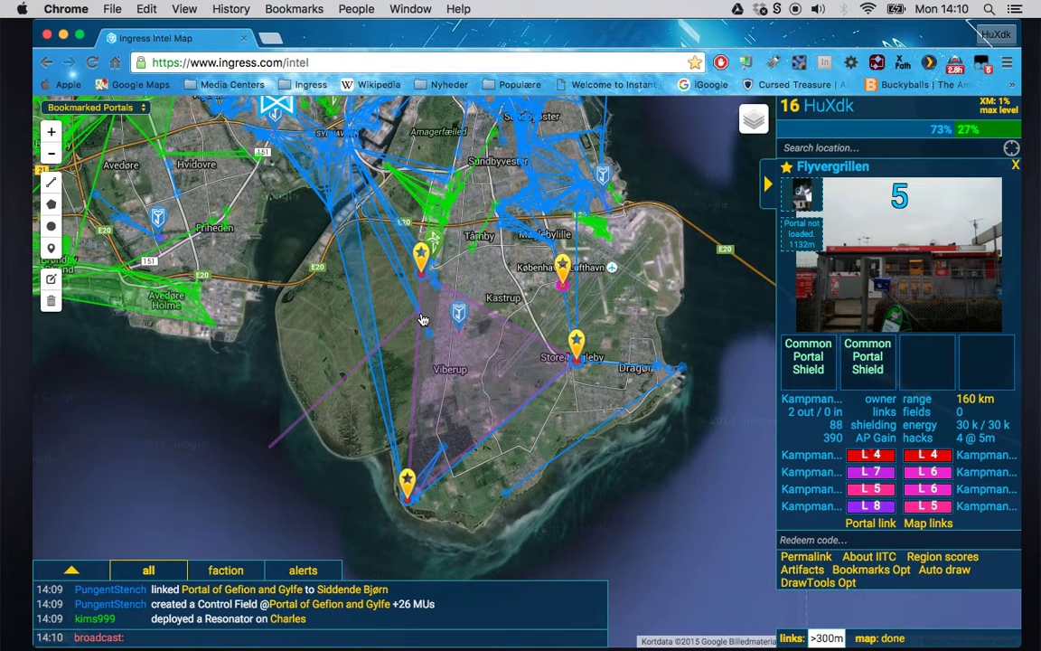
click(50, 204)
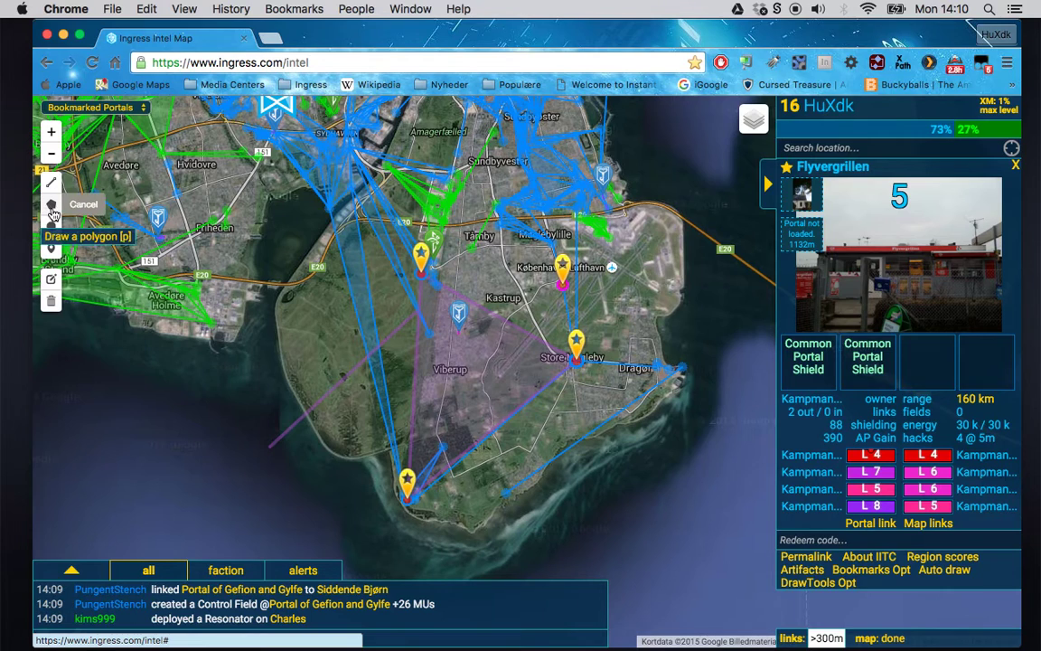
click(219, 406)
click(305, 200)
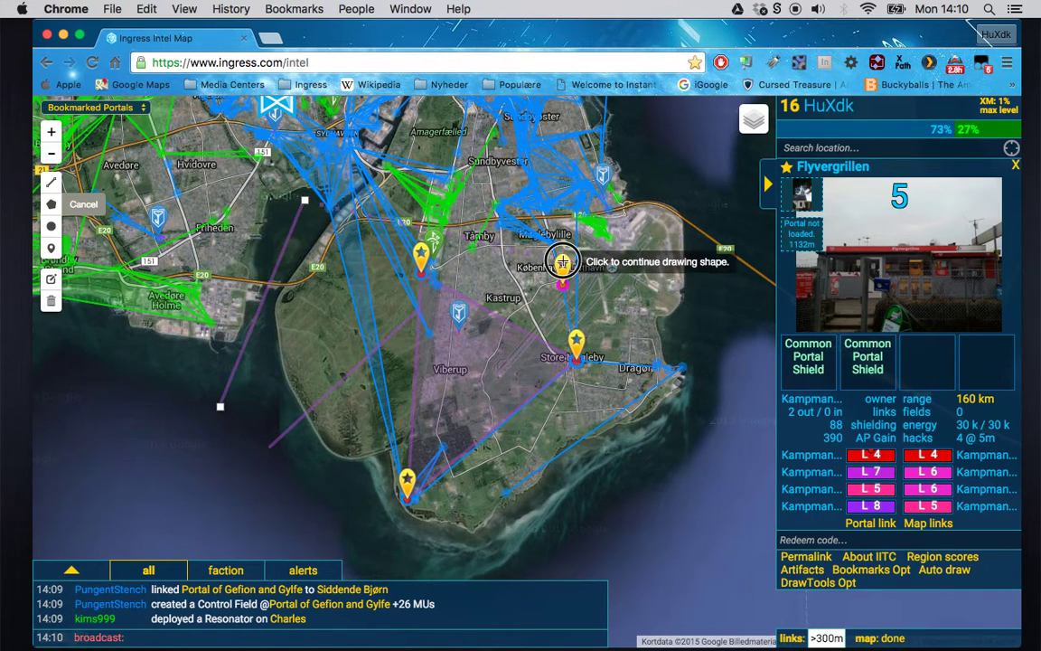
click(563, 262)
click(514, 508)
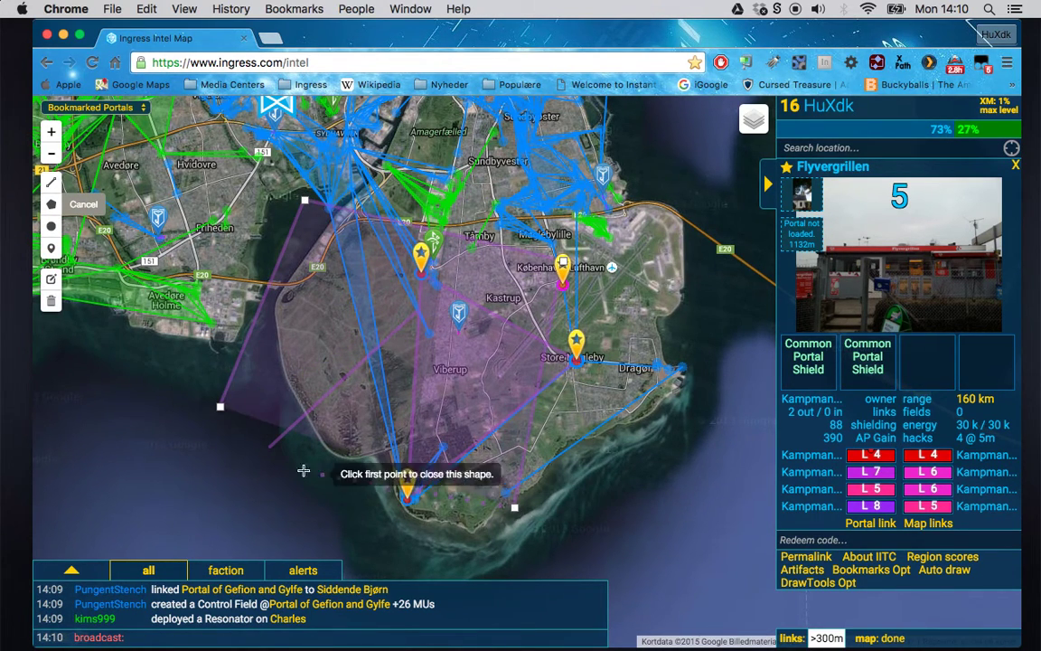
click(222, 407)
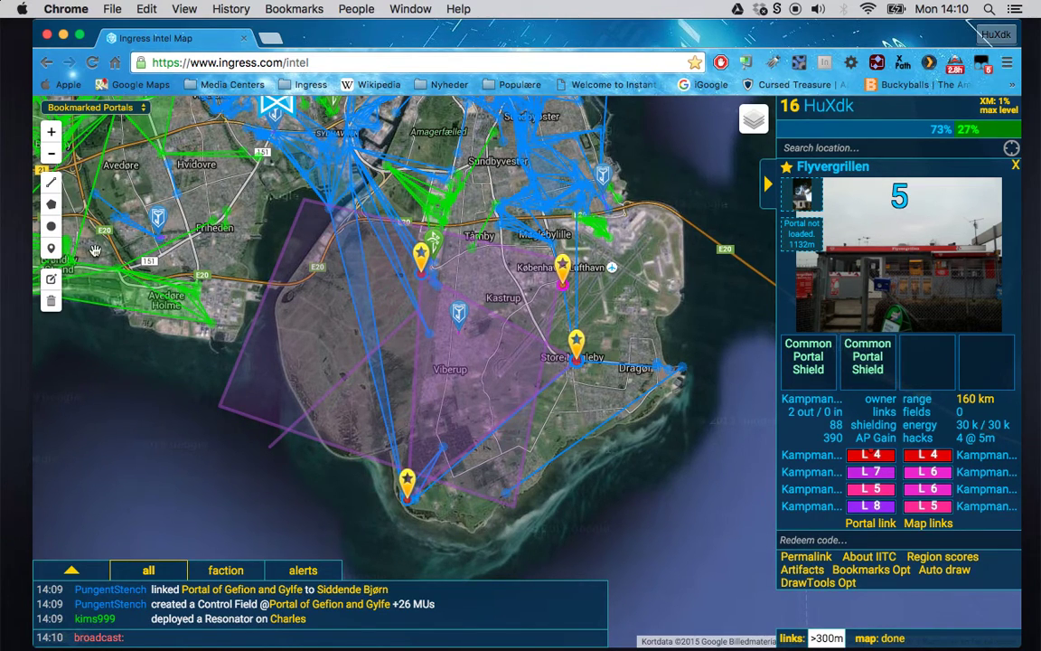
Draw a circle around Hvidovre and place two markers, one south of Store Magleby and one at Dragør.
click(52, 227)
mouse_move(163, 179)
mouse_down()
mouse_move(262, 232)
mouse_move(292, 307)
mouse_move(199, 225)
mouse_move(191, 199)
mouse_move(200, 210)
mouse_up()
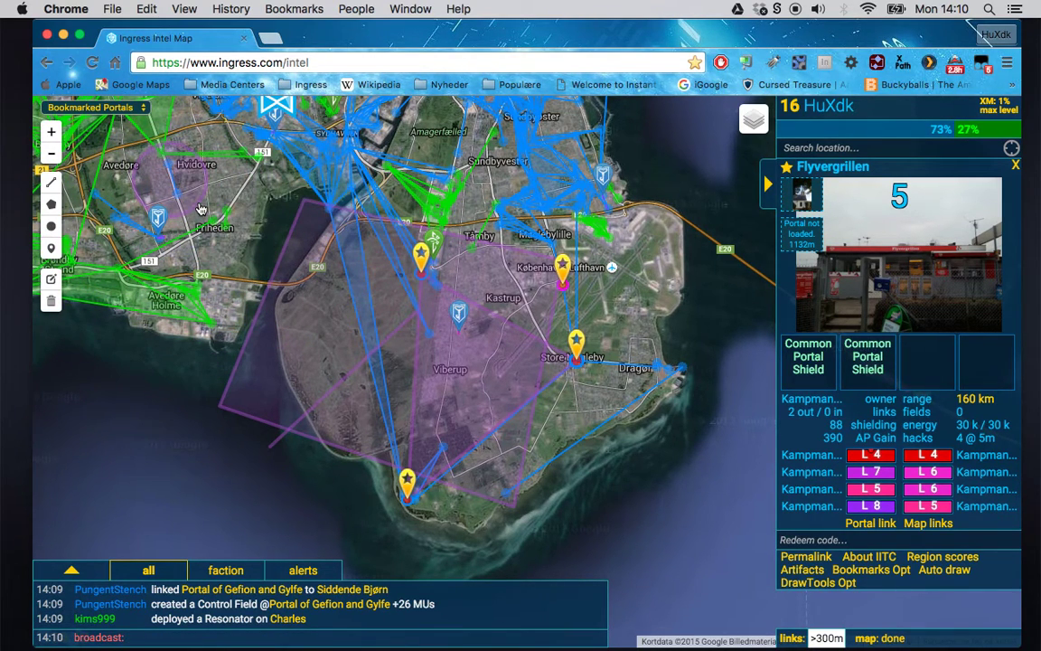
click(51, 252)
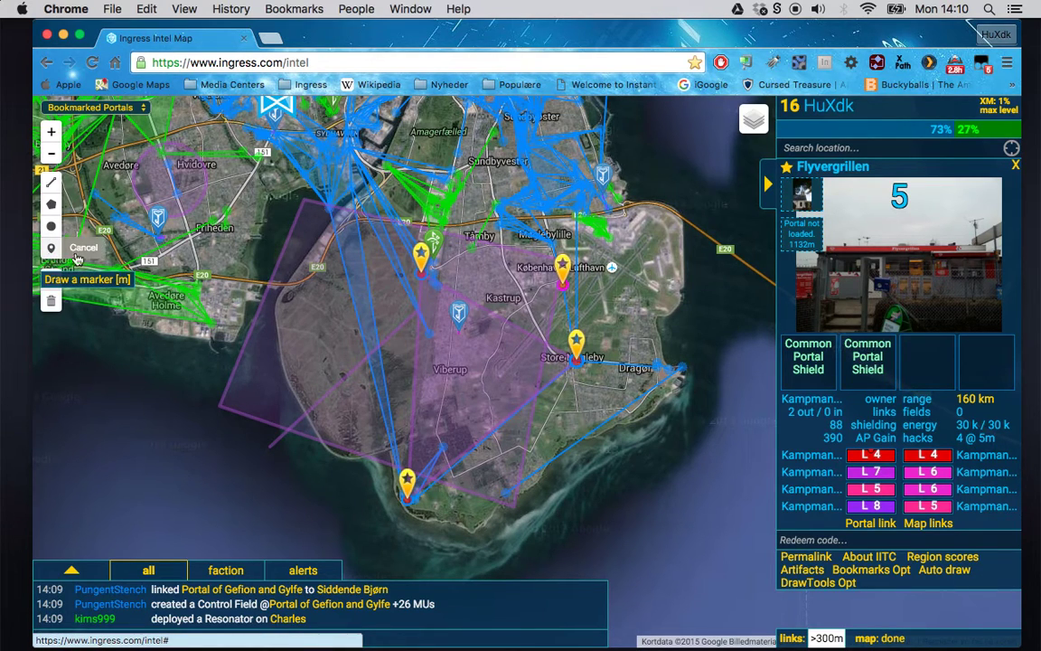
click(586, 418)
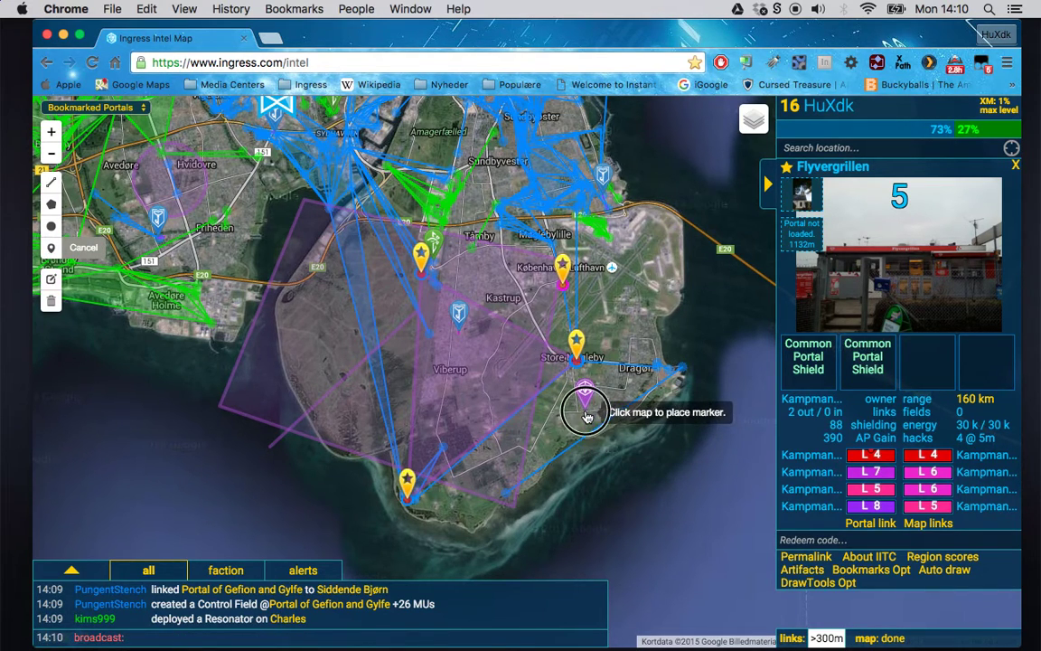
click(629, 380)
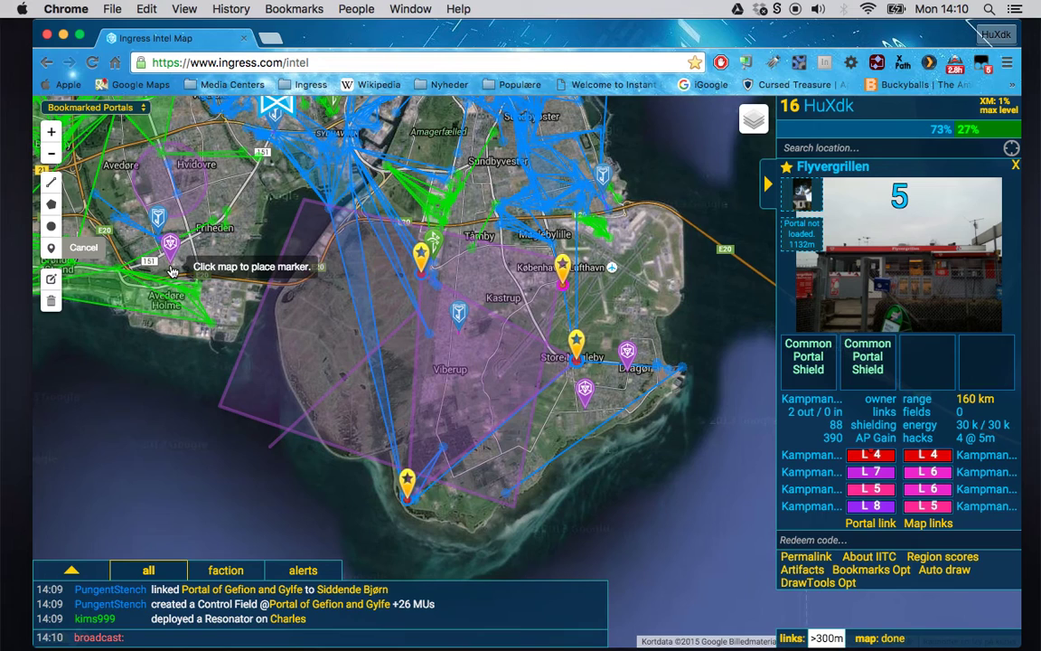
Edit the drawn polygon by moving its westernmost corner northwest to the water south of Avedøre Holme, and save the change.
click(52, 280)
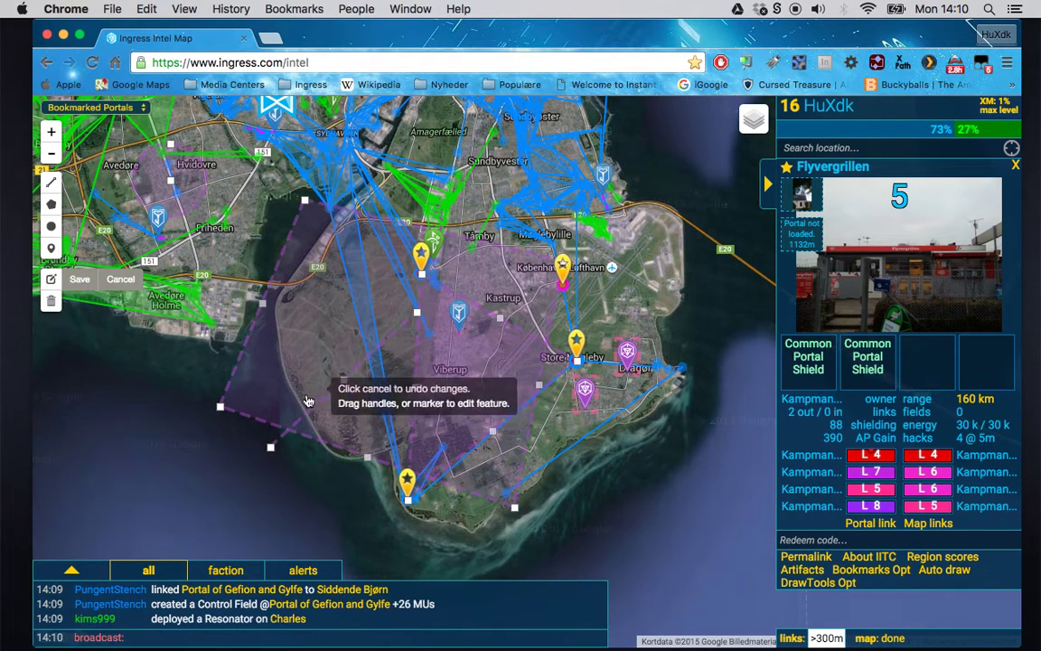
drag(220, 406, 150, 362)
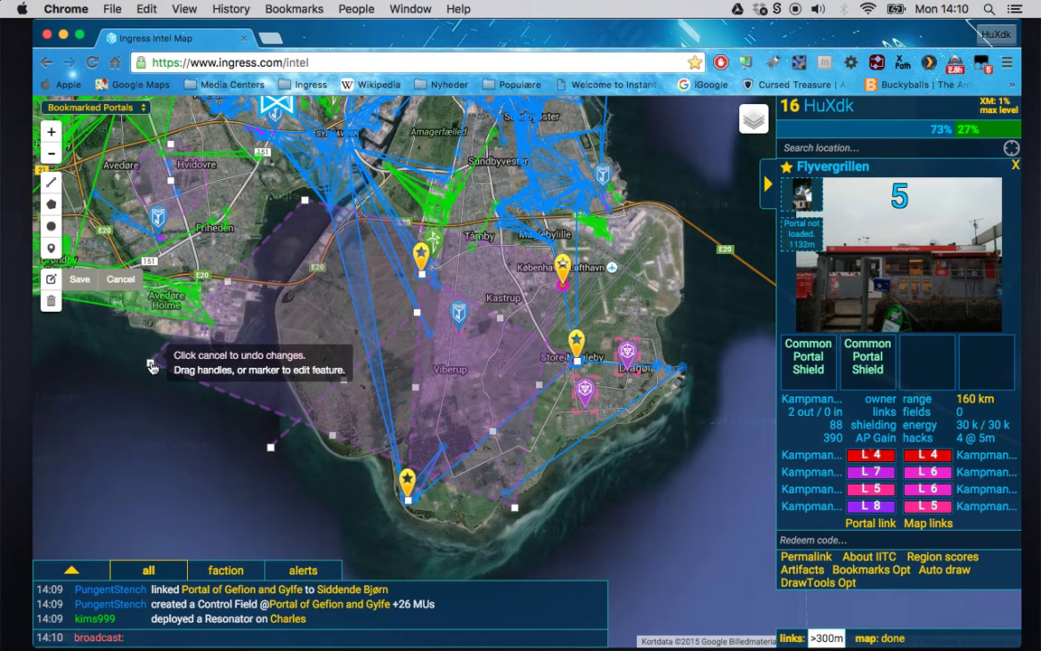
click(72, 279)
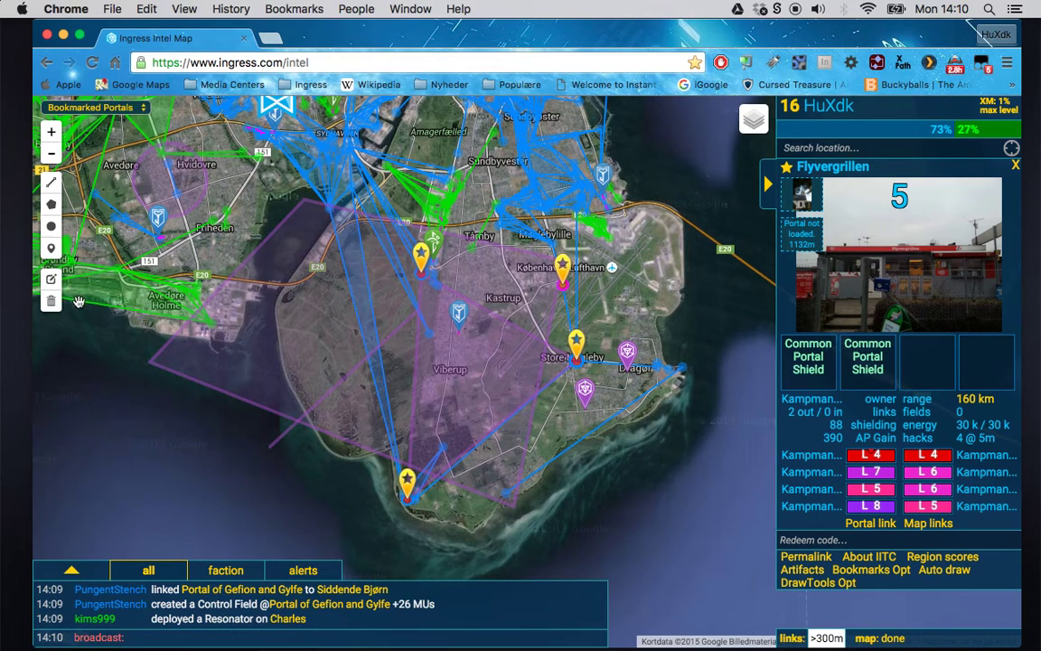
Delete the circle around Hvidovre, the large polygon and the single line, and save the deletions.
click(52, 302)
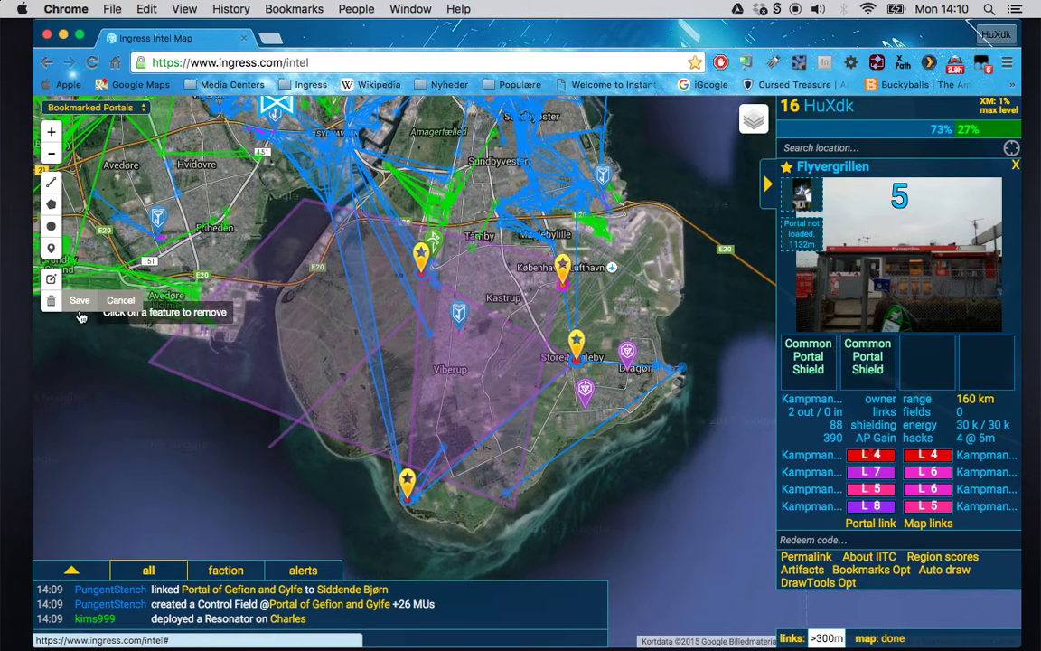
click(259, 342)
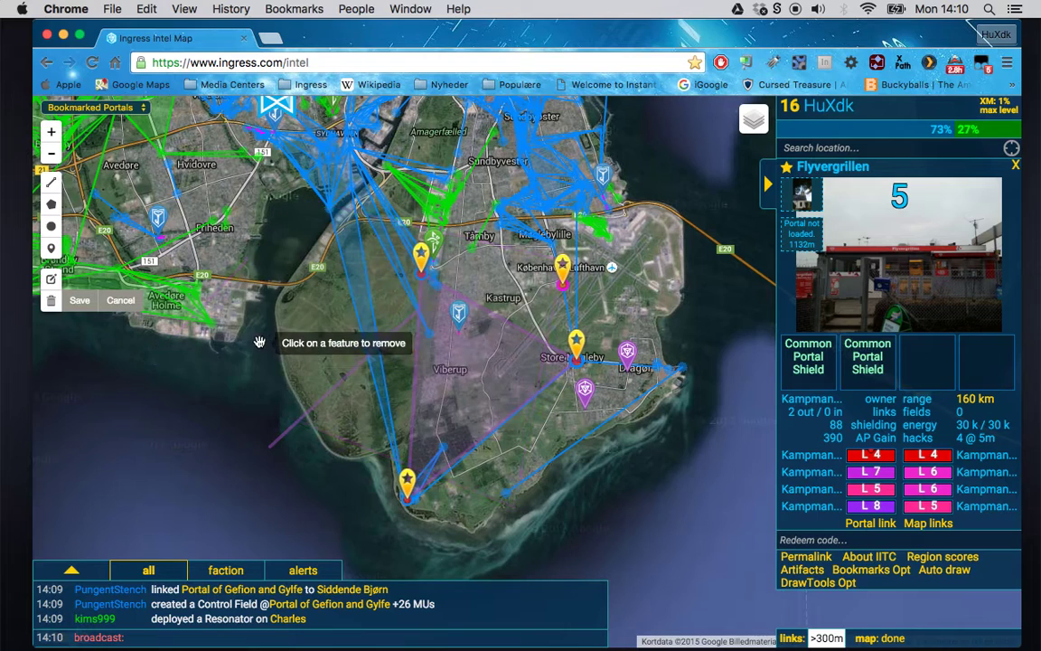
click(360, 362)
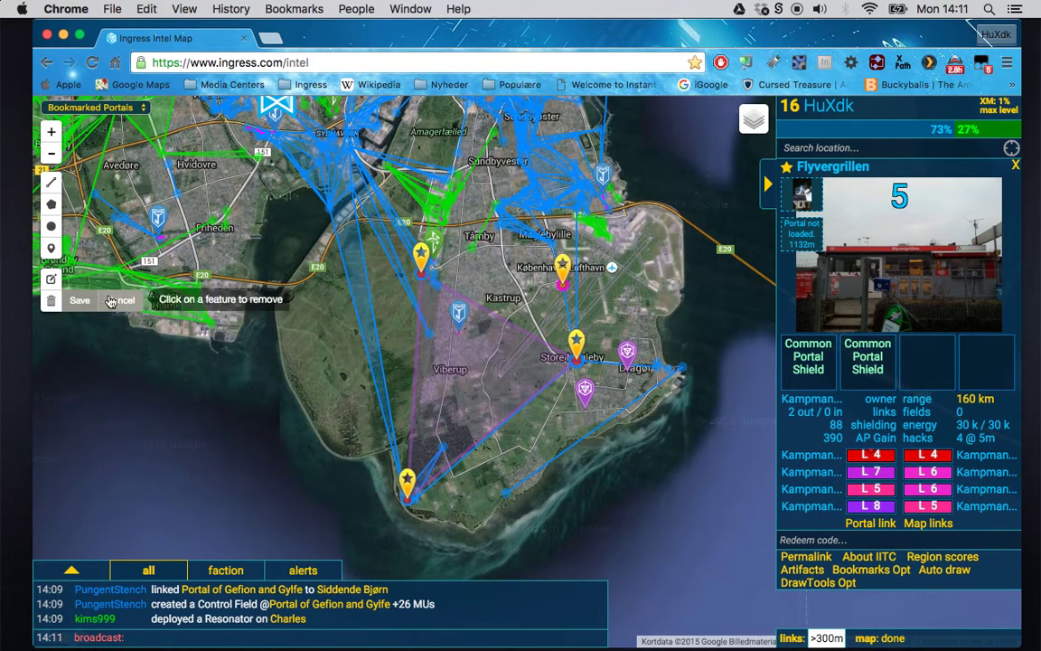
click(78, 300)
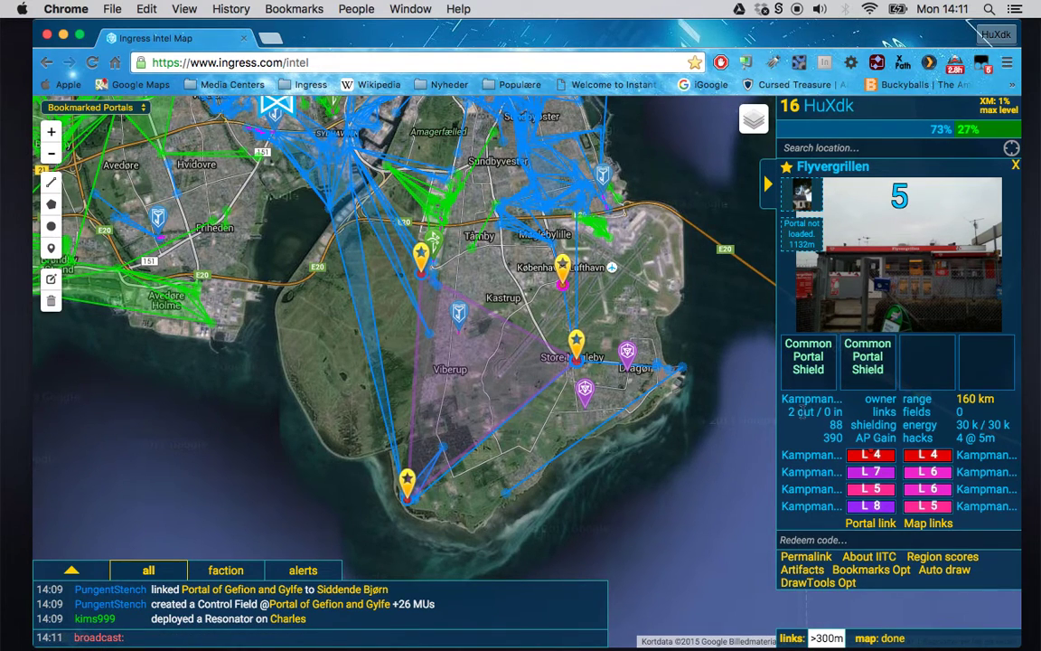
Open the Draw Tools options and look over the export text and intel map link for copying the drawn items.
click(824, 583)
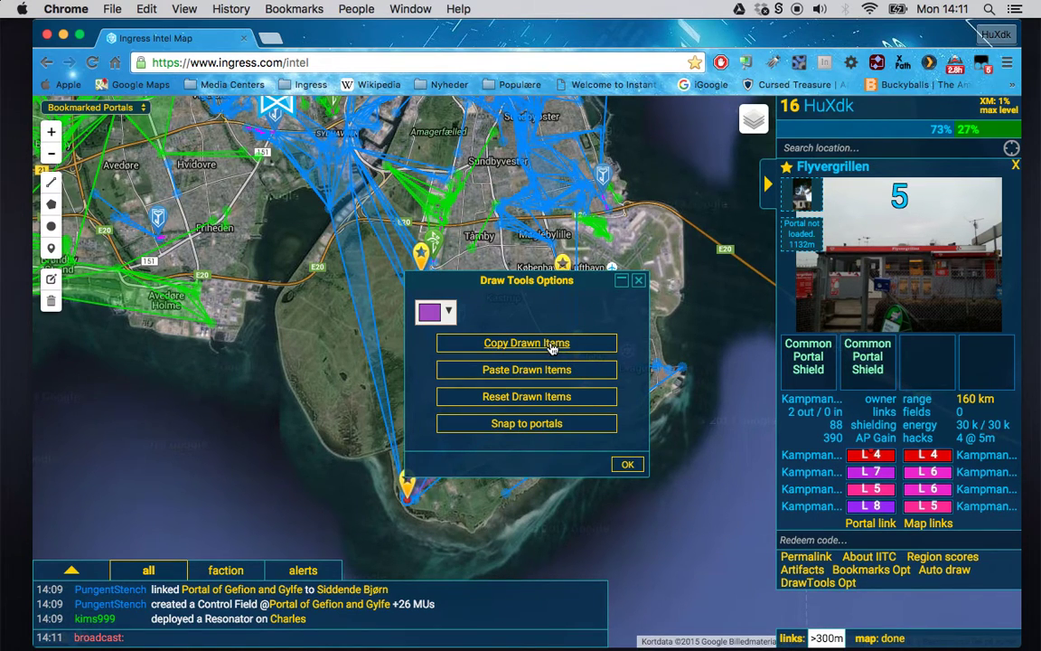
click(552, 349)
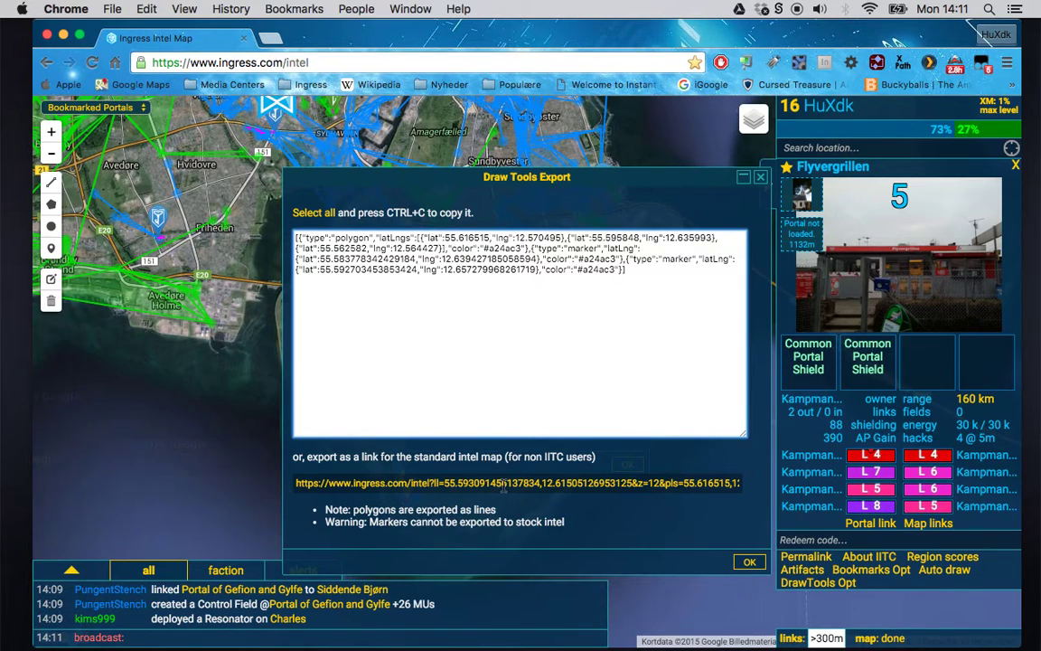
key(Escape)
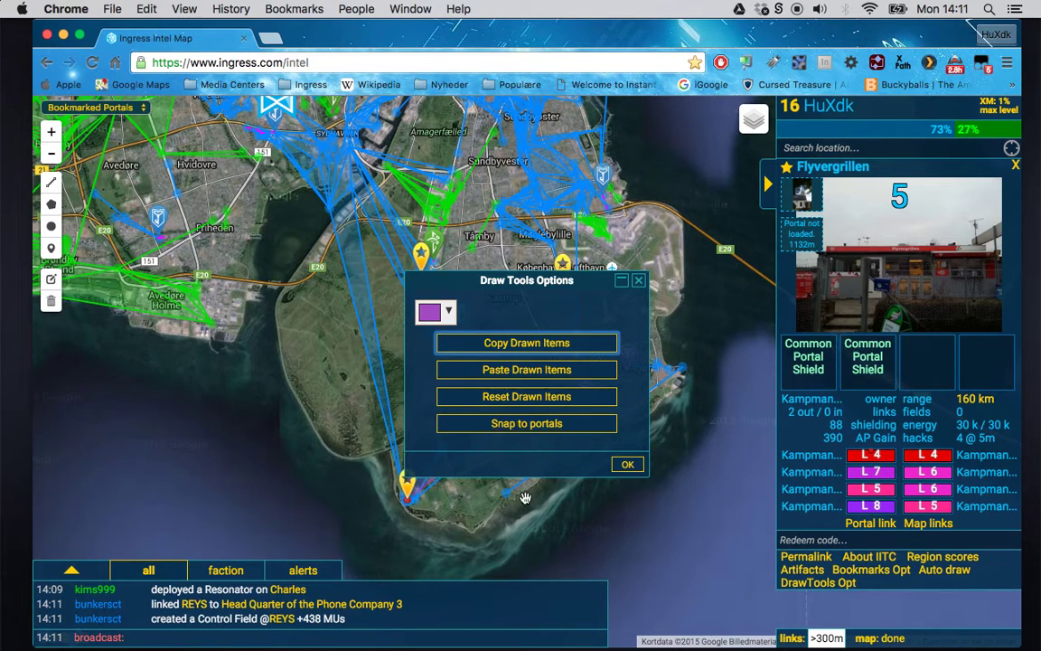
Reset all drawn items from the Draw Tools options and close the options.
click(528, 405)
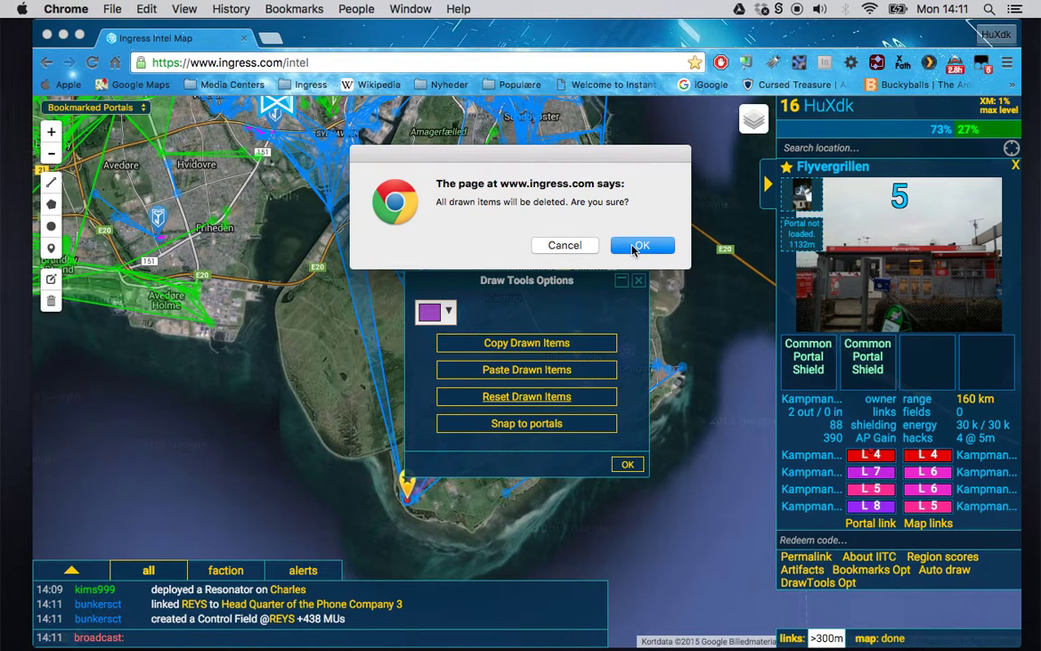
click(637, 246)
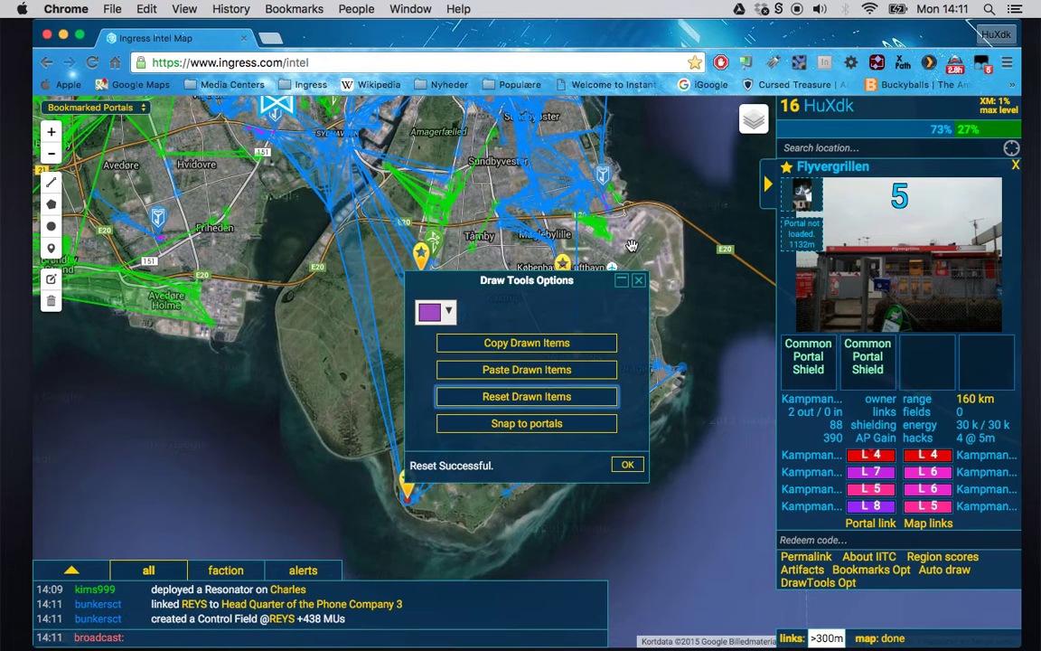
click(630, 464)
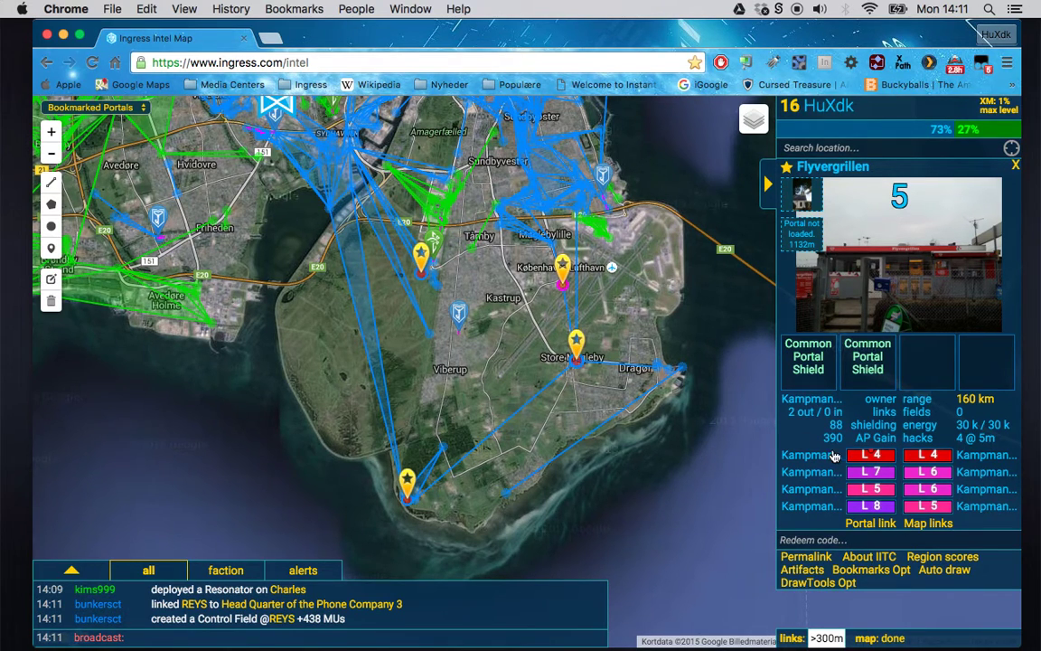
Reset all bookmarks from the Bookmarks options and close the options.
click(881, 574)
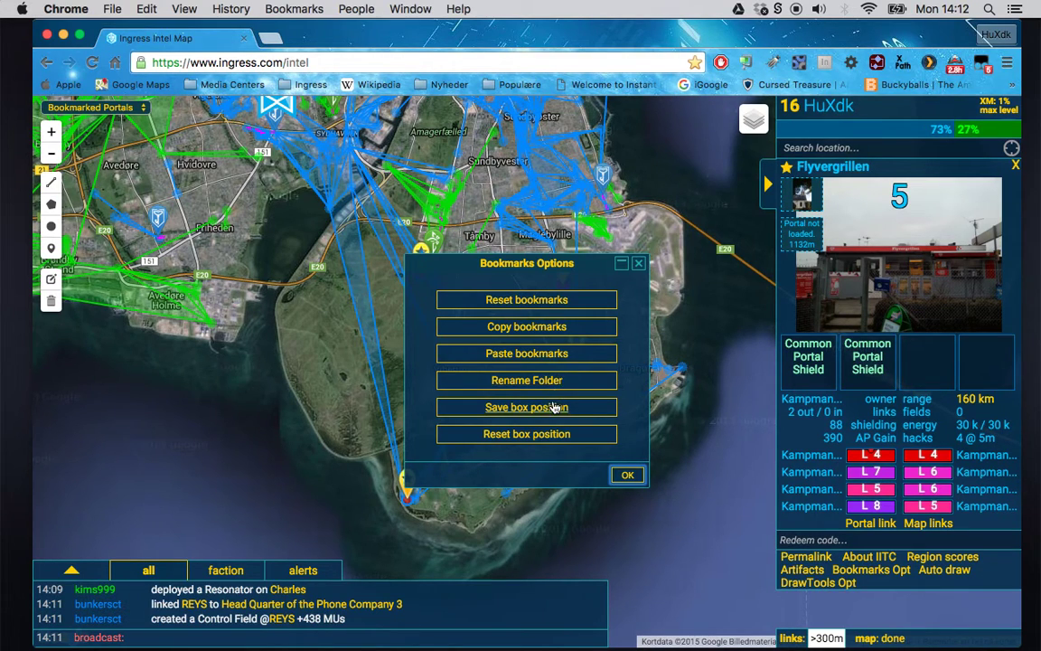
click(511, 309)
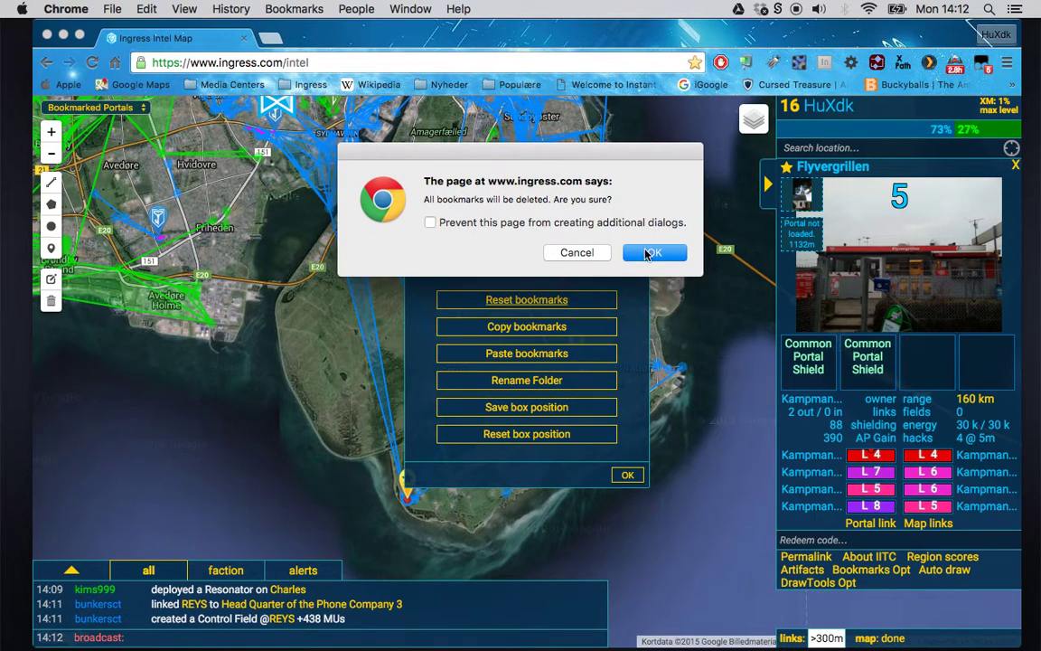
click(646, 254)
click(632, 474)
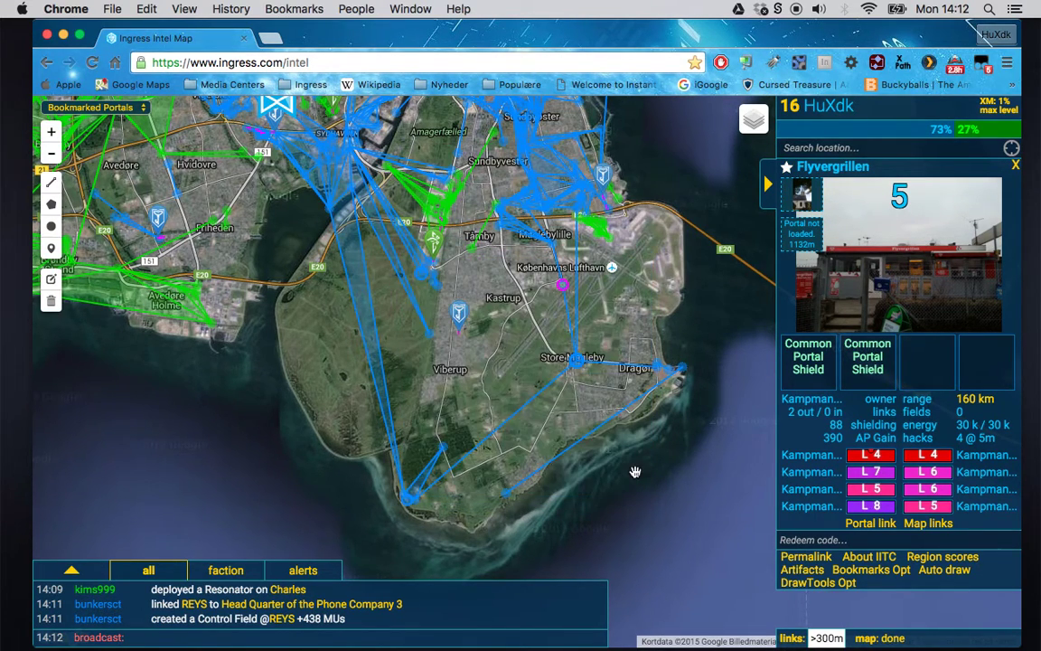